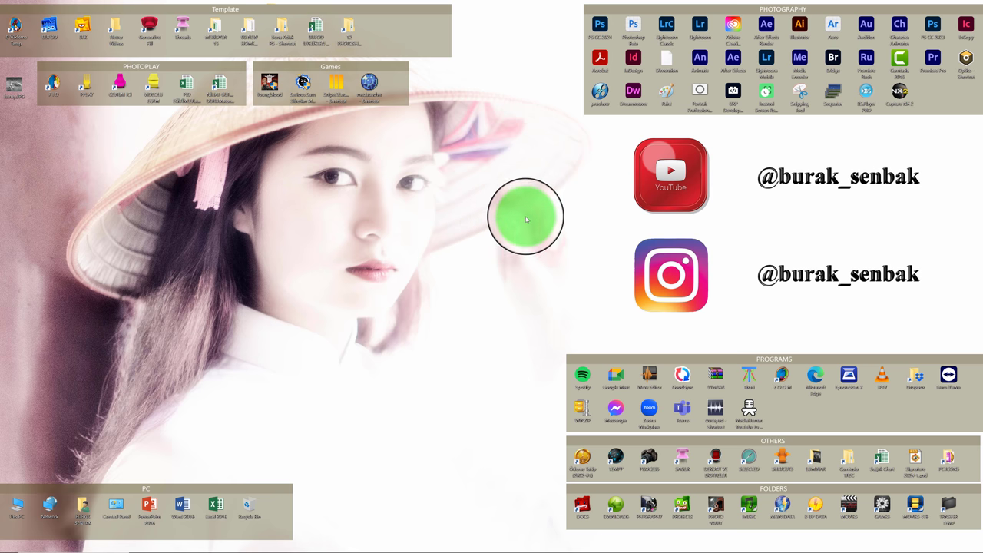
- Launch Creative Cloud Desktop from the Photography shortcut group on the desktop
{"action": "left_click", "coordinate": [734, 27]}
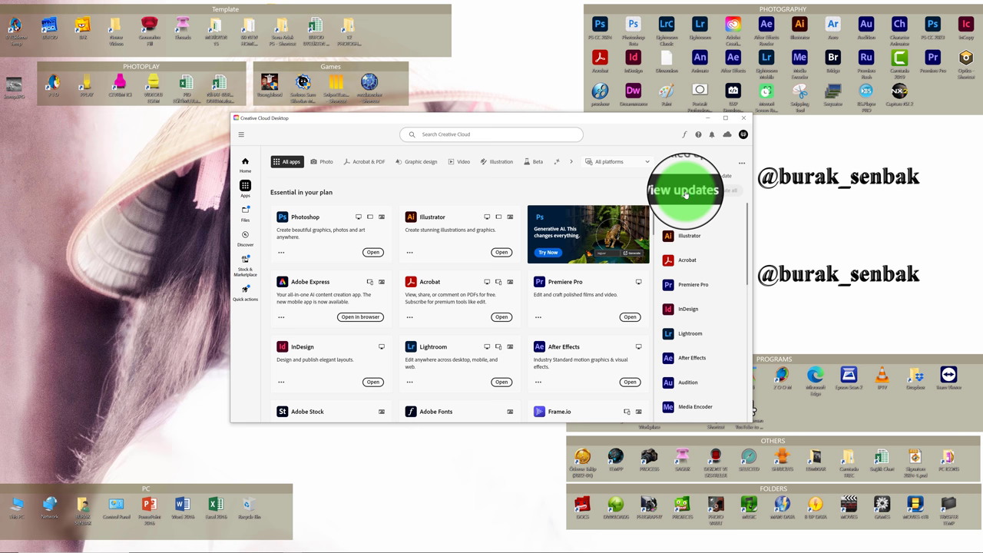
- Show the recent app updates and scroll the list down to Photoshop (Beta) and back
{"action": "left_click", "coordinate": [685, 194]}
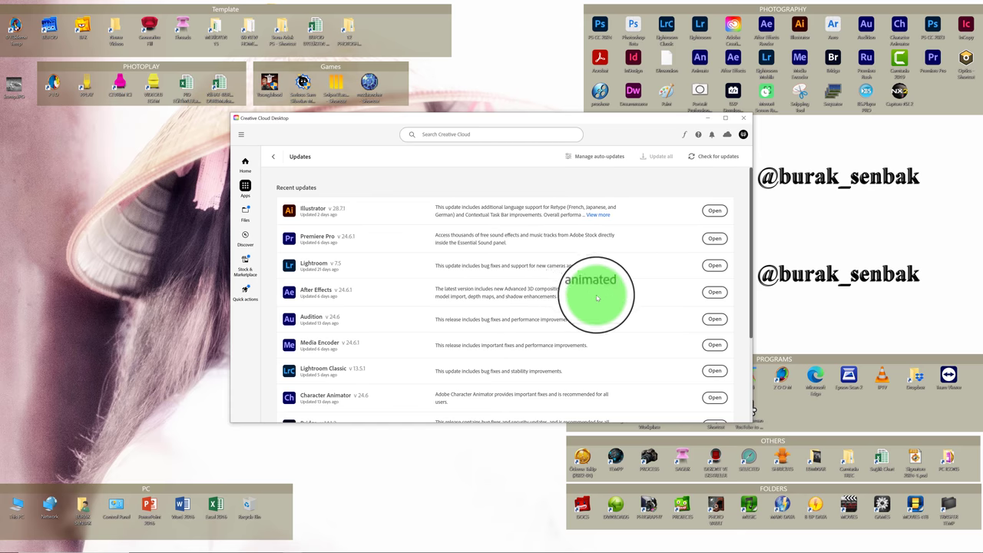
{"action": "scroll", "coordinate": [582, 281], "scroll_direction": "down", "scroll_amount": 1}
{"action": "scroll", "coordinate": [576, 285], "scroll_direction": "down", "scroll_amount": 2}
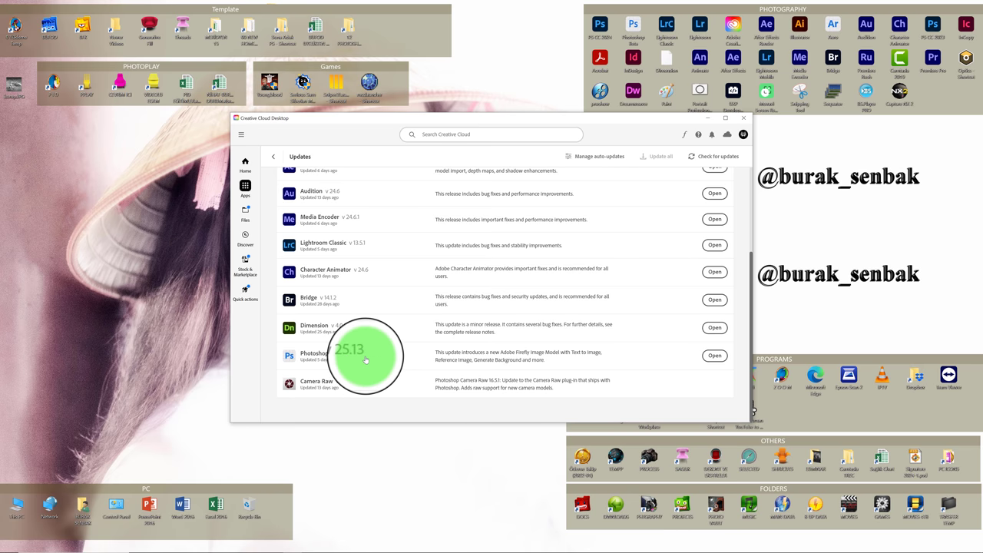
{"action": "scroll", "coordinate": [361, 358], "scroll_direction": "up", "scroll_amount": 1}
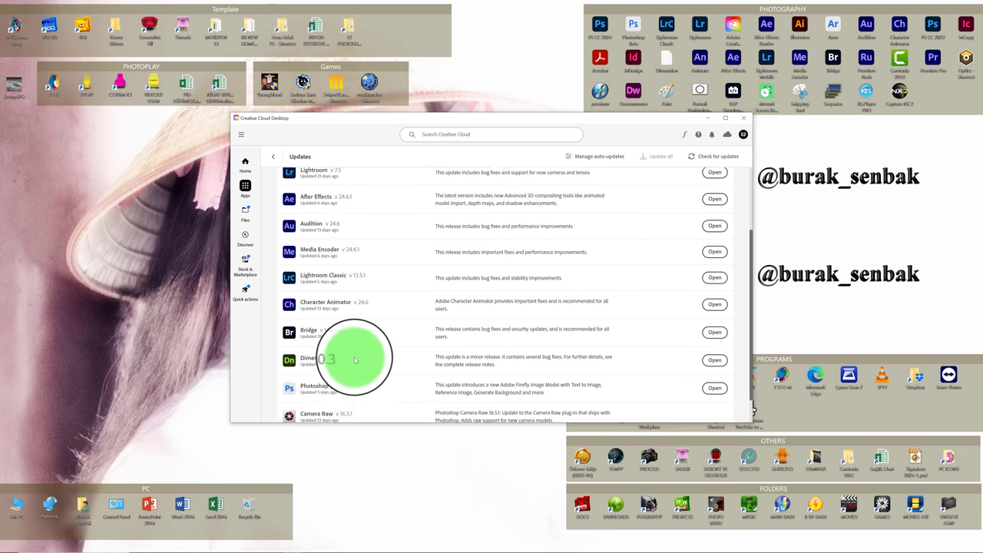
{"action": "scroll", "coordinate": [355, 360], "scroll_direction": "up", "scroll_amount": 3}
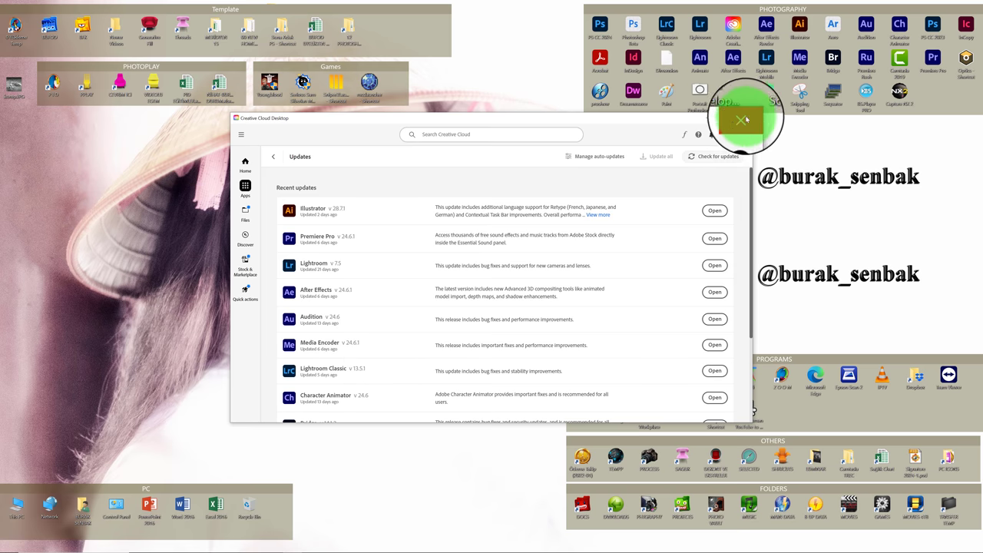
{"action": "scroll", "coordinate": [631, 247], "scroll_direction": "down", "scroll_amount": 3}
{"action": "scroll", "coordinate": [631, 247], "scroll_direction": "up", "scroll_amount": 2}
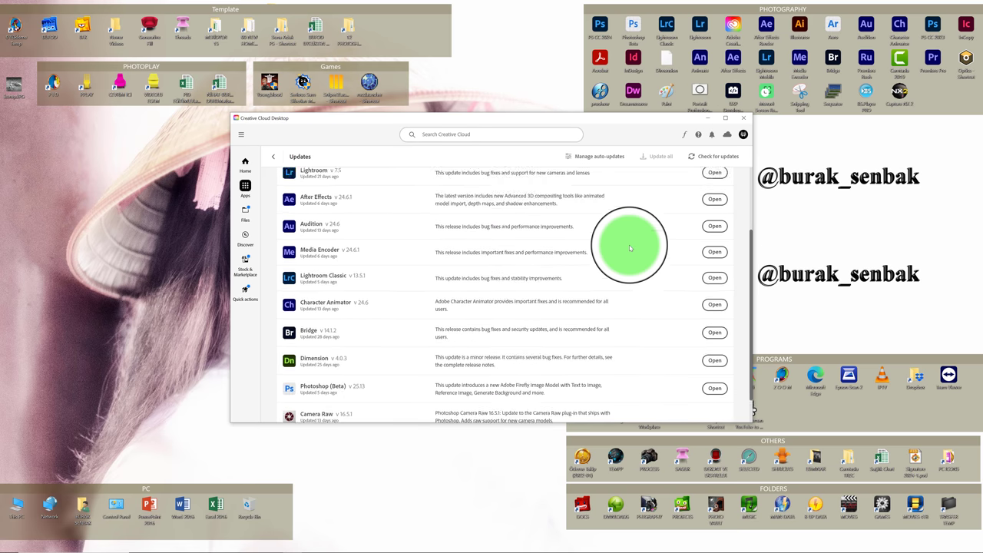
{"action": "scroll", "coordinate": [629, 248], "scroll_direction": "up", "scroll_amount": 1}
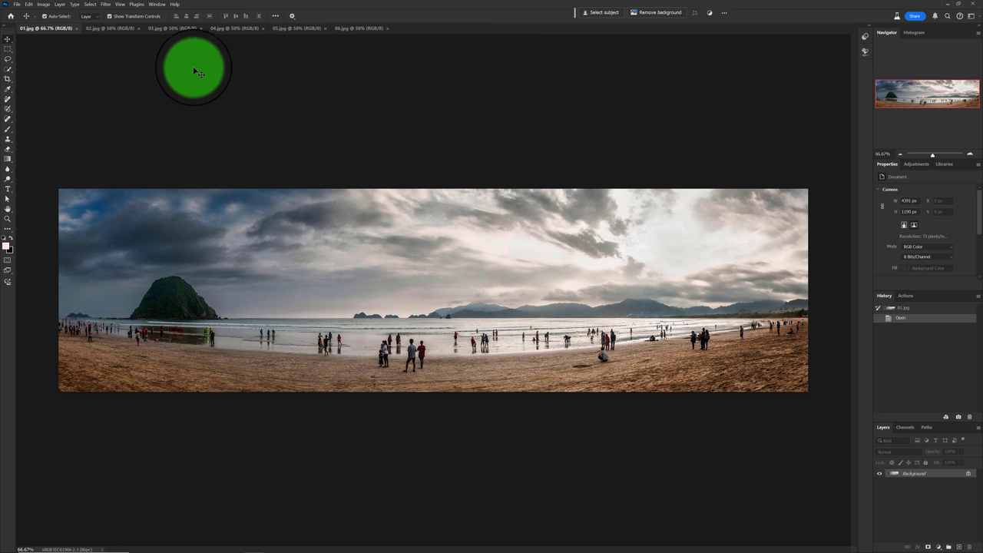
{"action": "left_click", "coordinate": [174, 5]}
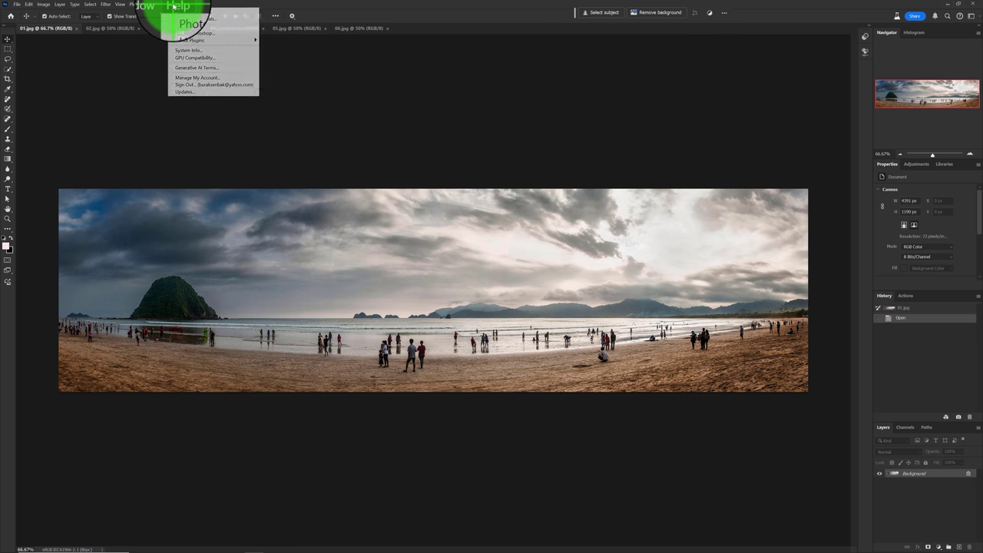
{"action": "left_click", "coordinate": [198, 35]}
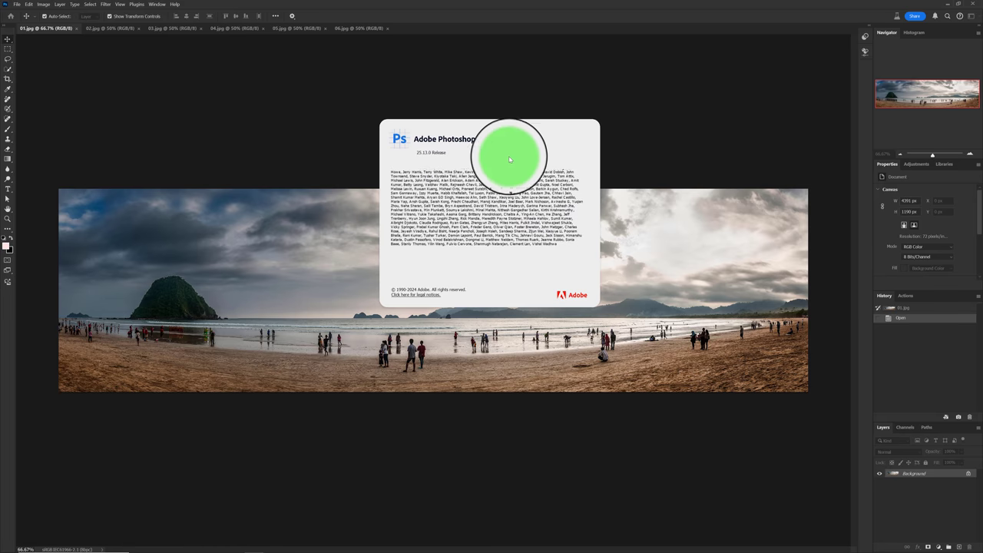
{"action": "left_click", "coordinate": [522, 135]}
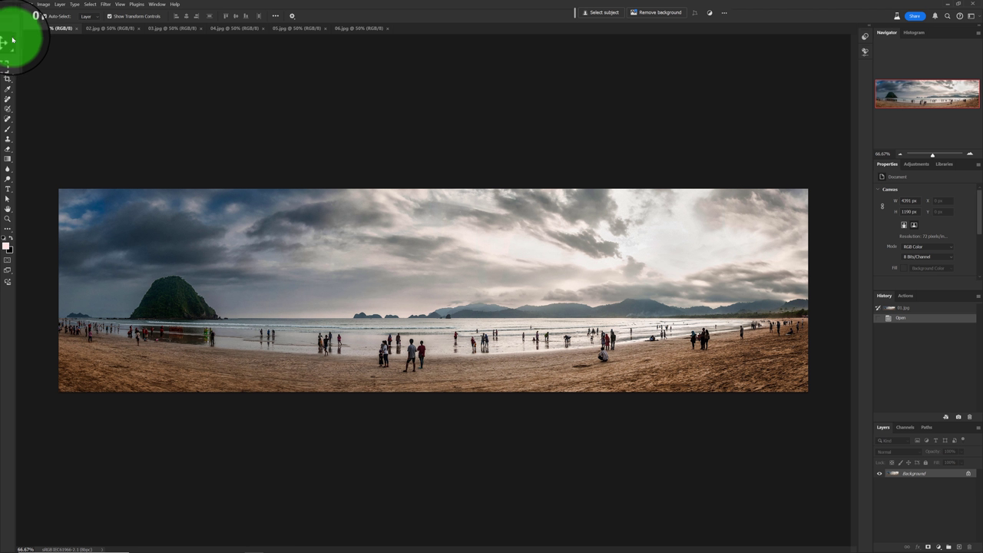
- Select the Remove tool and drag its brush size down to about 21
{"action": "left_click", "coordinate": [7, 101]}
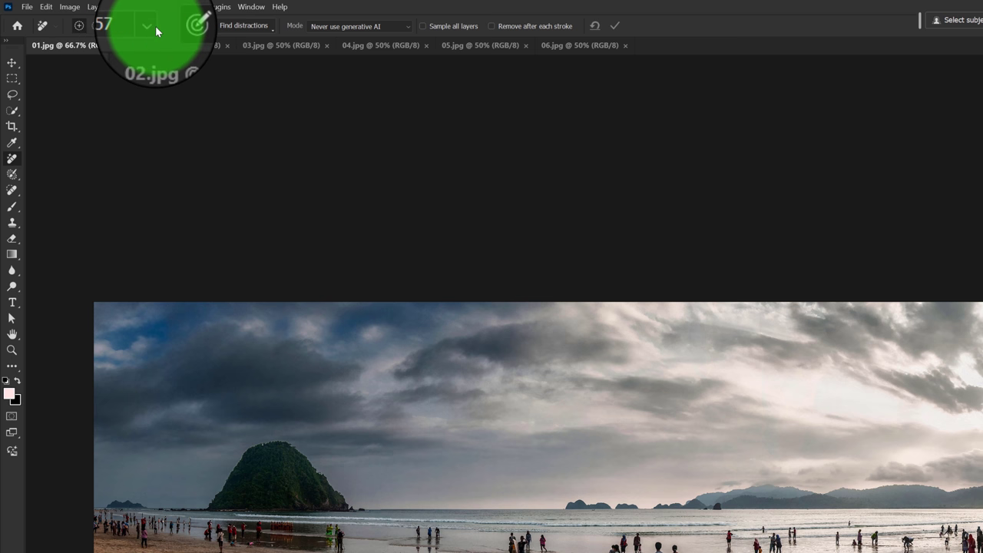
{"action": "left_click", "coordinate": [155, 29]}
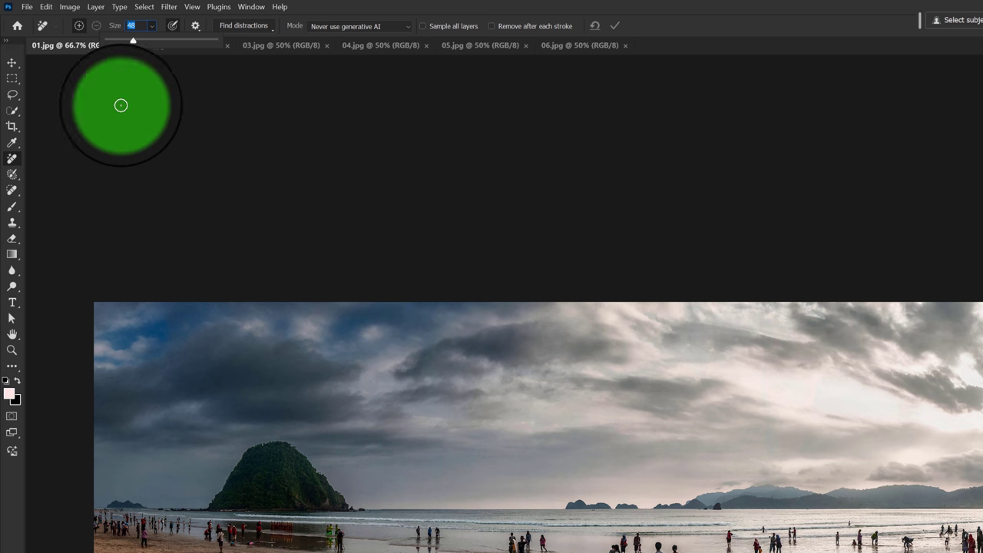
{"action": "mouse_move", "coordinate": [113, 44]}
{"action": "left_mouse_down"}
{"action": "mouse_move", "coordinate": [130, 41]}
{"action": "mouse_move", "coordinate": [116, 43]}
{"action": "left_mouse_up"}
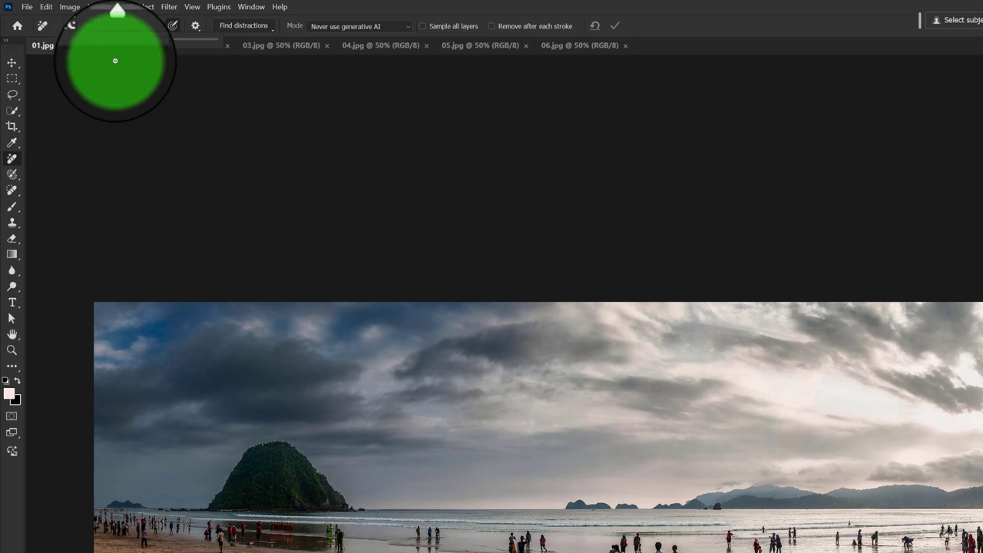
{"action": "mouse_move", "coordinate": [116, 43]}
{"action": "left_mouse_down"}
{"action": "mouse_move", "coordinate": [189, 43]}
{"action": "mouse_move", "coordinate": [122, 50]}
{"action": "left_mouse_up"}
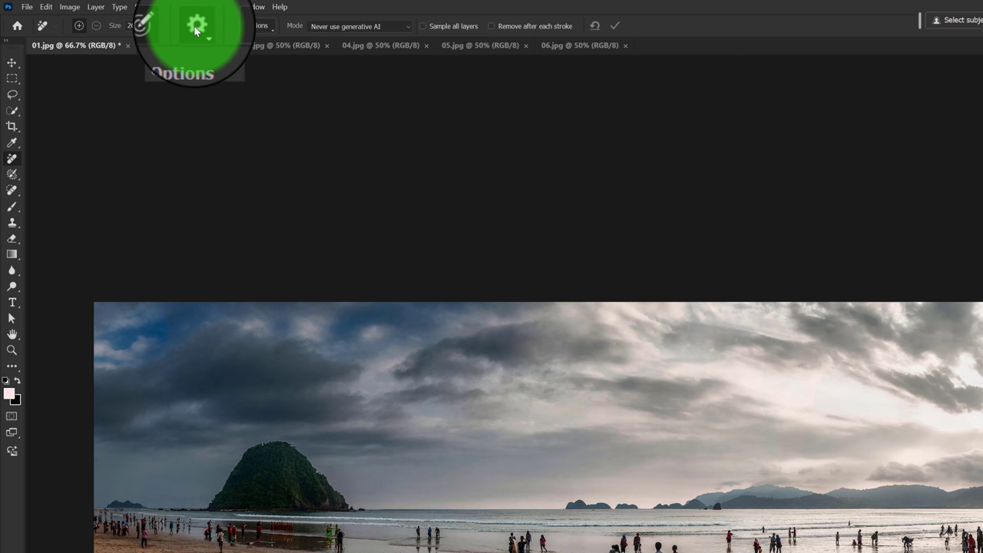
- In the Remove tool overlay settings, keep Color Magenta and set Opacity to 50%
{"action": "left_click", "coordinate": [195, 29]}
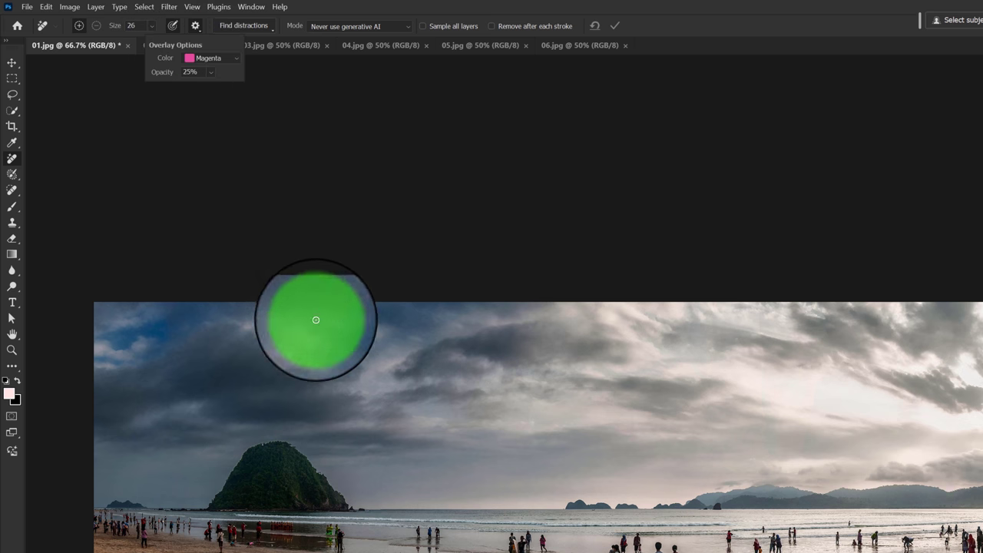
{"action": "left_click", "coordinate": [236, 61]}
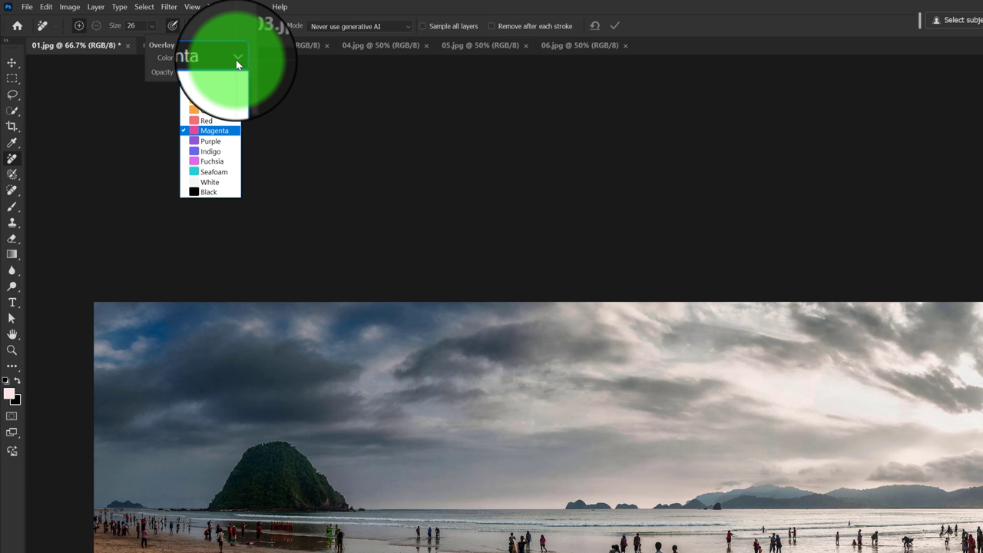
{"action": "left_click", "coordinate": [237, 63]}
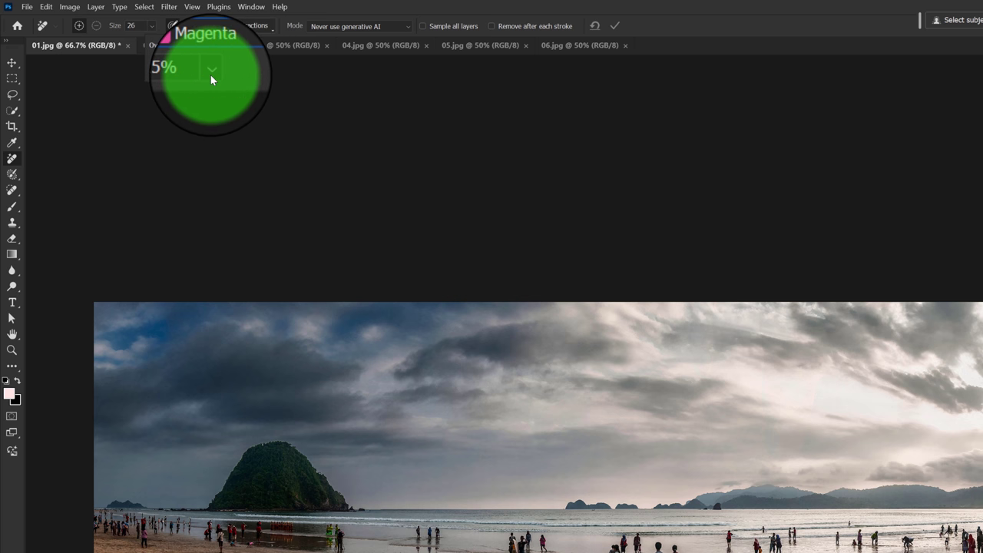
{"action": "mouse_move", "coordinate": [211, 74]}
{"action": "left_mouse_down"}
{"action": "mouse_move", "coordinate": [197, 85]}
{"action": "mouse_move", "coordinate": [207, 86]}
{"action": "left_mouse_up"}
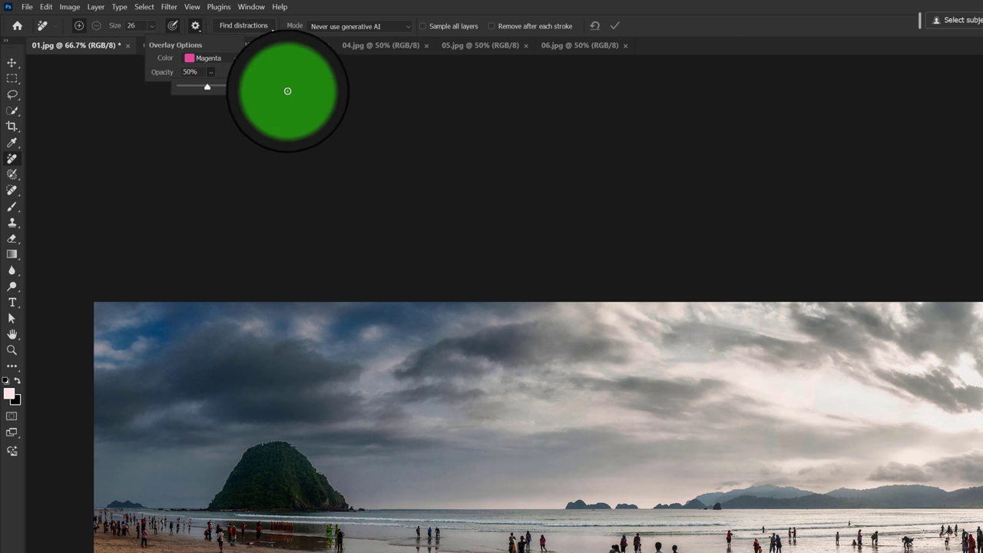
{"action": "left_click", "coordinate": [285, 92]}
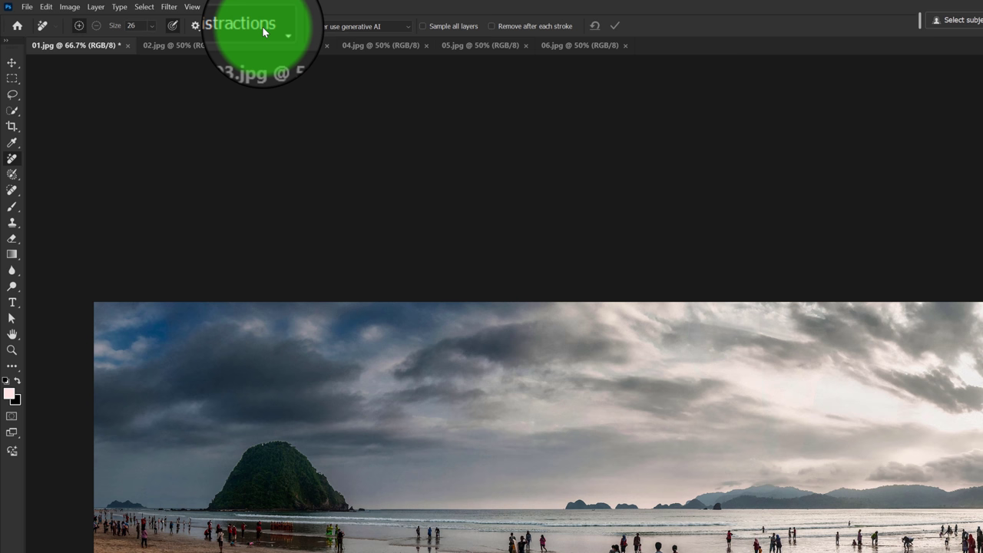
- View the Find distractions People option, then show the generative AI Mode choices
{"action": "left_click", "coordinate": [262, 27]}
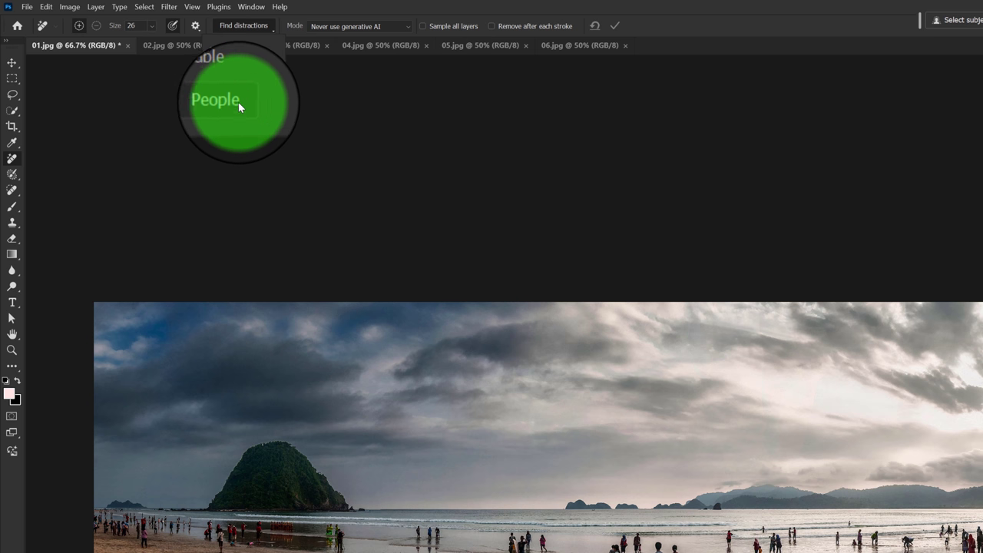
{"action": "left_click", "coordinate": [407, 27]}
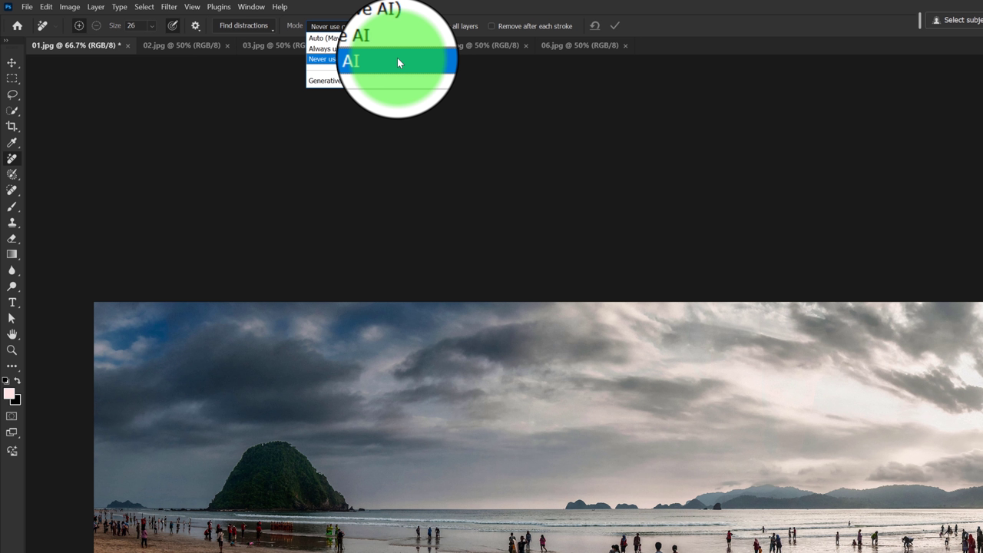
- Set mode to Never use generative AI, enable Sample all layers, and delete the temporary Layer 1
{"action": "left_click", "coordinate": [397, 59]}
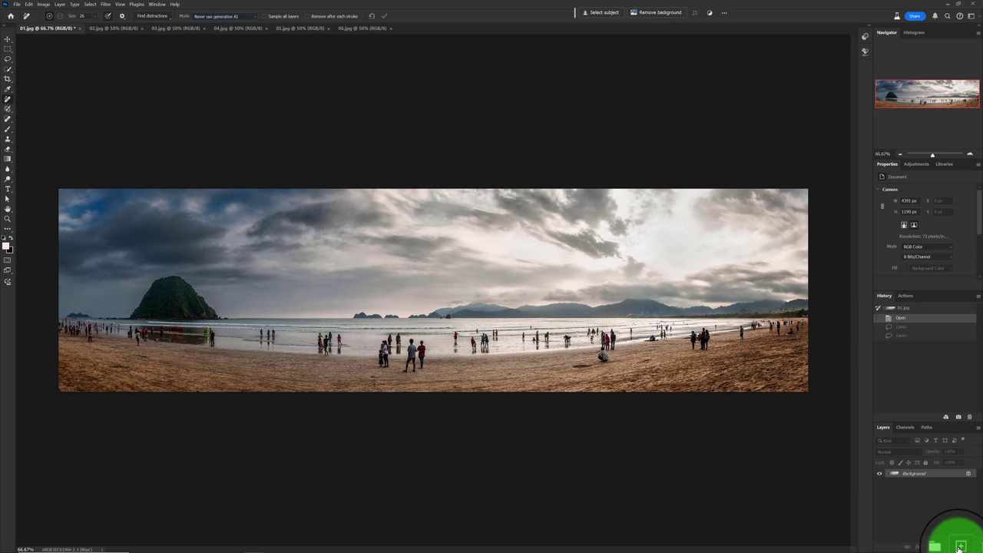
{"action": "left_click", "coordinate": [959, 546]}
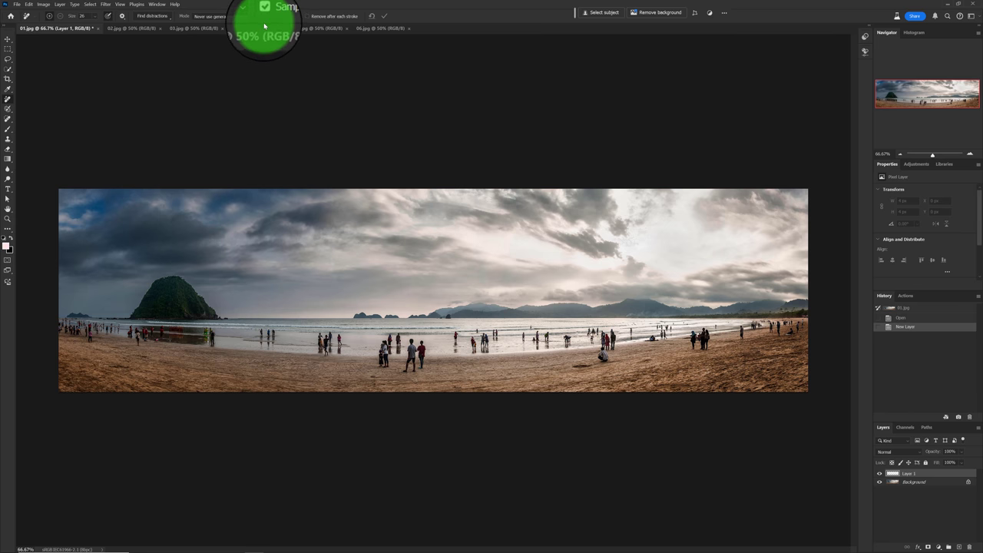
{"action": "left_click", "coordinate": [263, 16]}
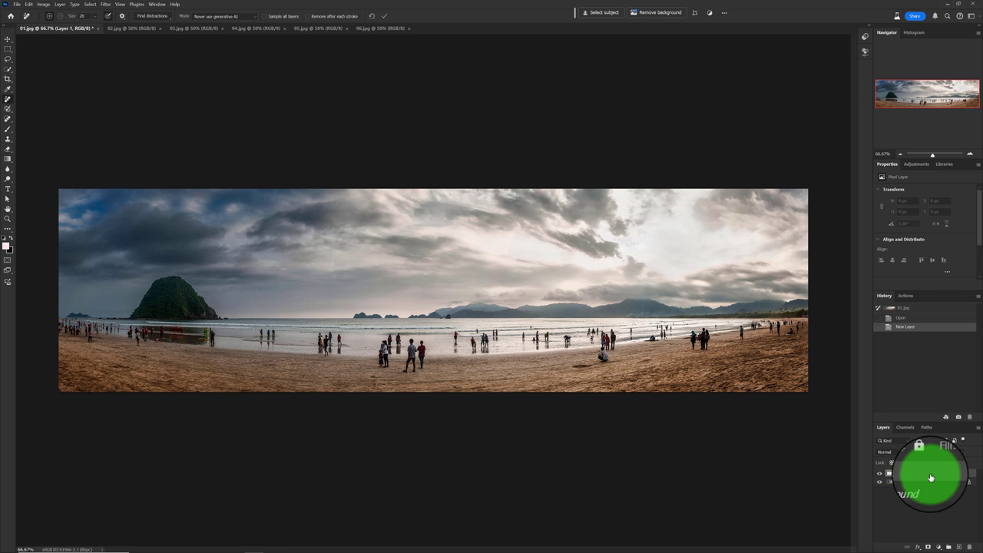
{"action": "left_click_drag", "start_coordinate": [931, 478], "coordinate": [969, 546]}
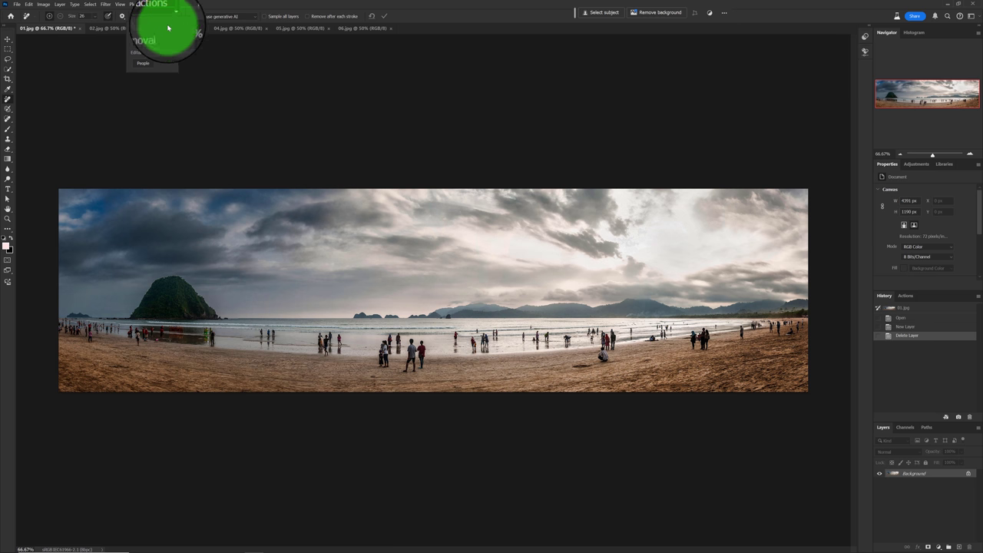
- Detect people, brush over the scattered shoreline beach-goers, and apply the removal
{"action": "left_click", "coordinate": [144, 67]}
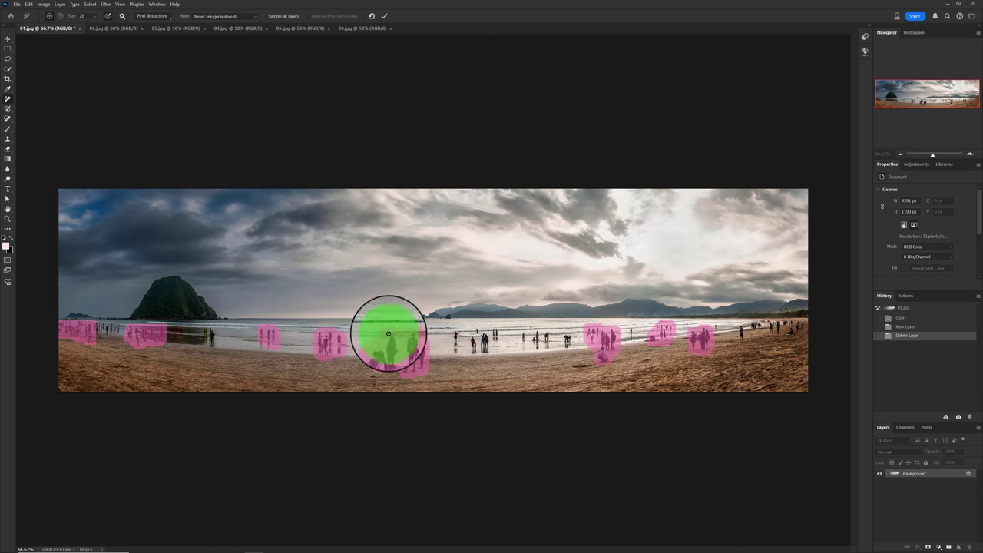
{"action": "left_click_drag", "start_coordinate": [402, 387], "coordinate": [399, 349]}
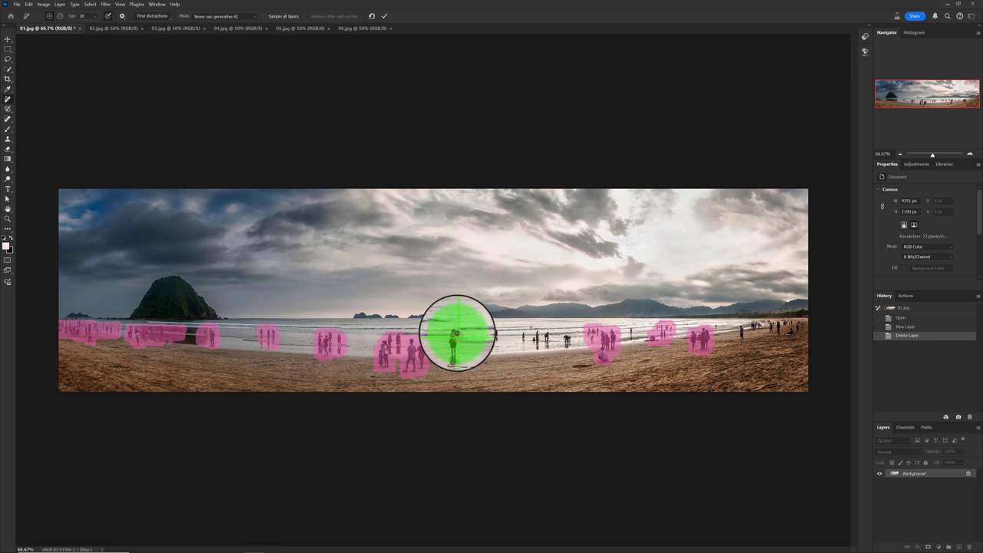
{"action": "left_click_drag", "start_coordinate": [457, 334], "coordinate": [455, 348]}
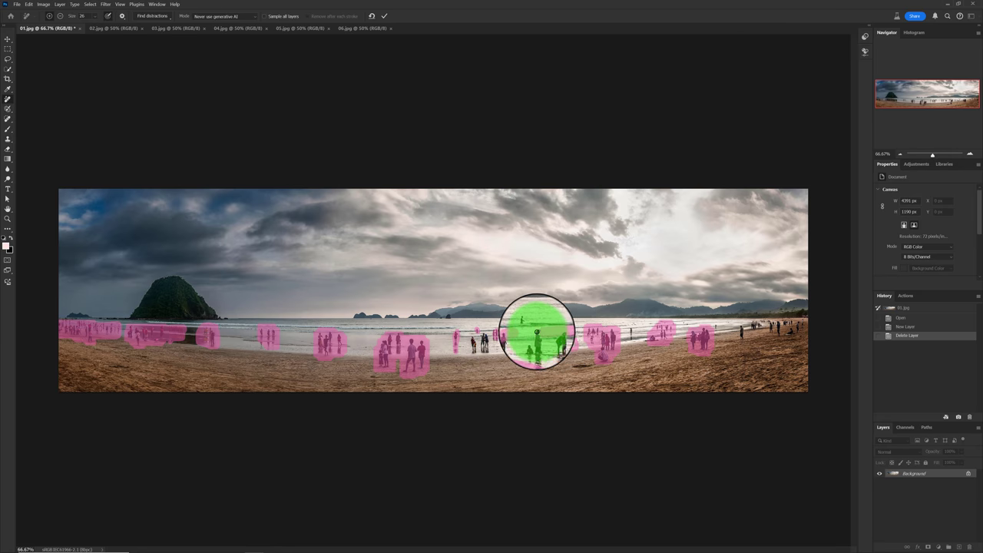
{"action": "left_click_drag", "start_coordinate": [522, 338], "coordinate": [568, 338]}
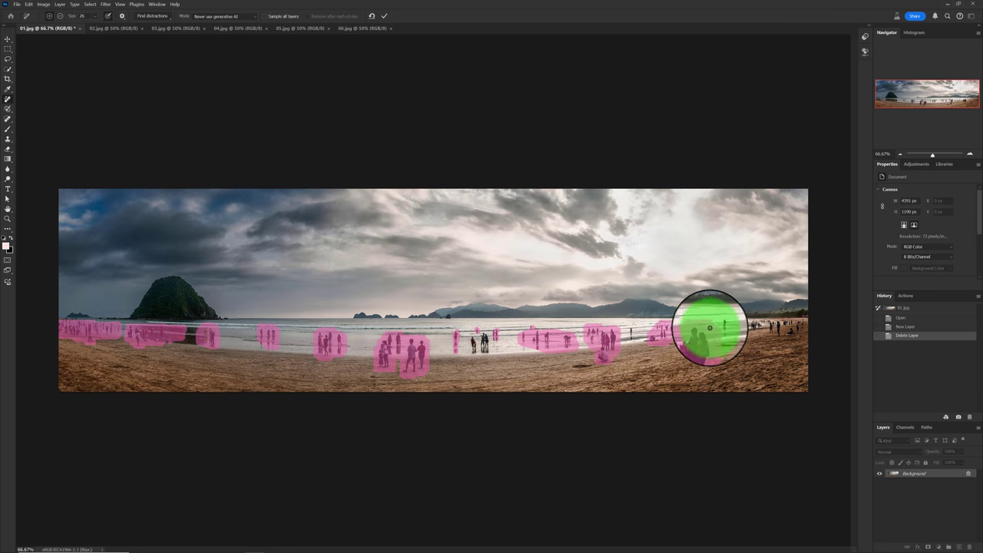
{"action": "left_click_drag", "start_coordinate": [706, 325], "coordinate": [712, 330]}
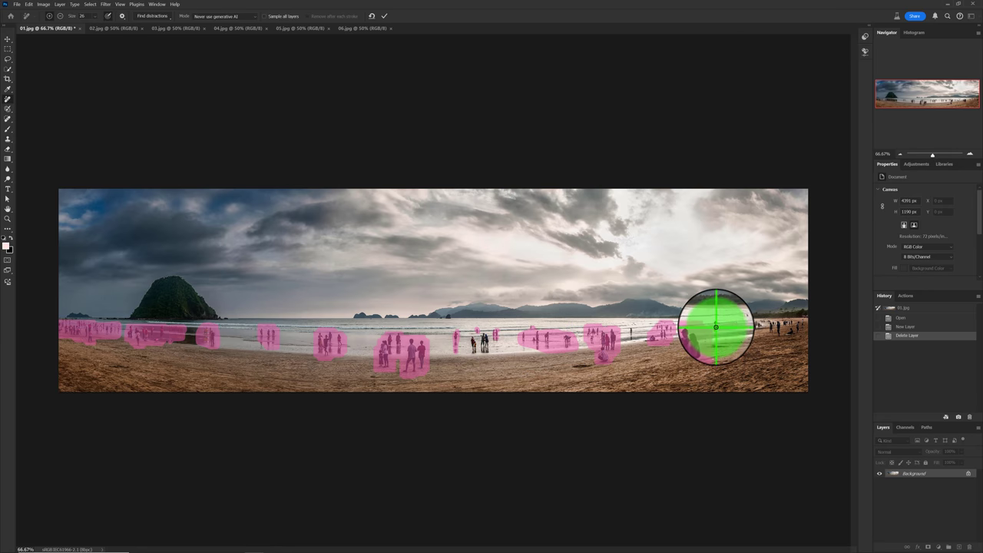
{"action": "left_click", "coordinate": [631, 330]}
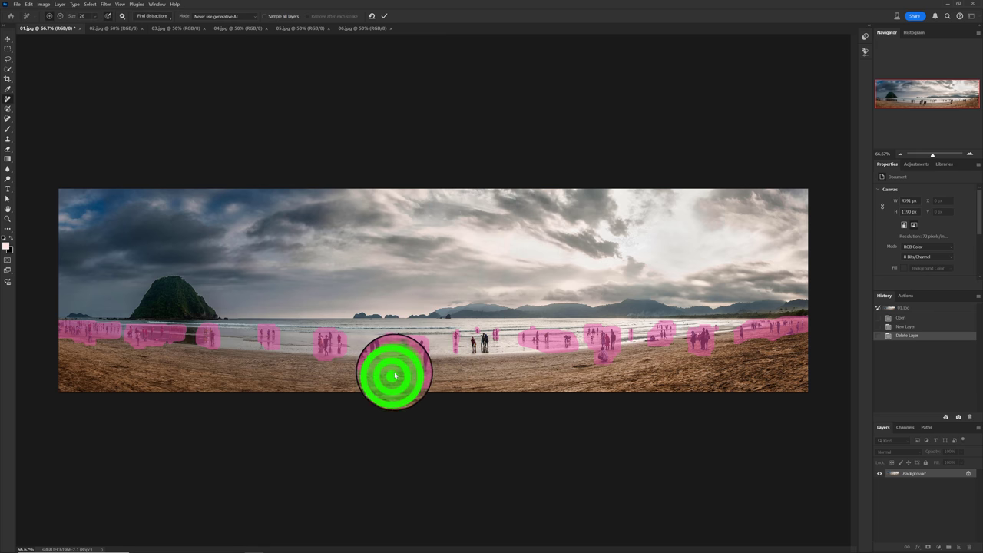
{"action": "left_click_drag", "start_coordinate": [404, 373], "coordinate": [395, 343]}
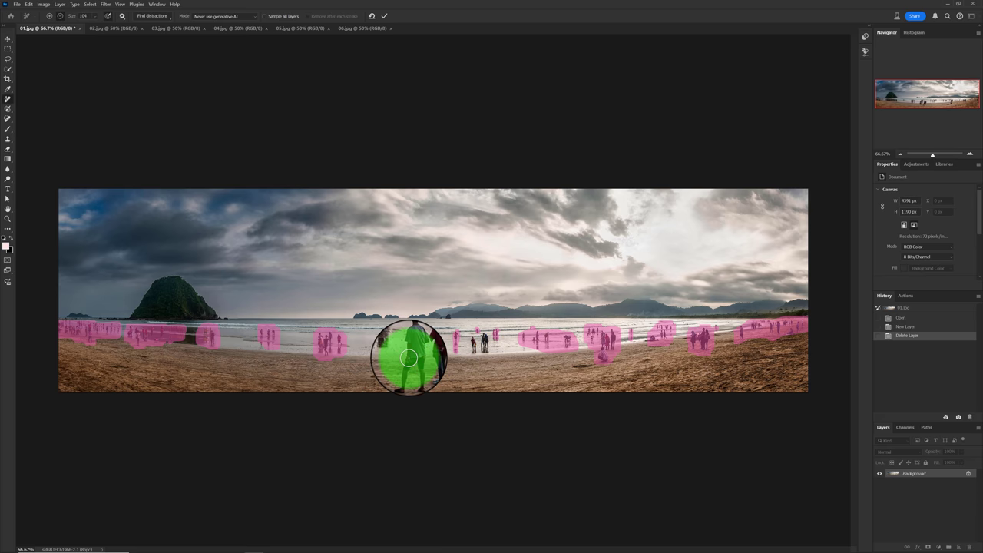
{"action": "left_click", "coordinate": [384, 16]}
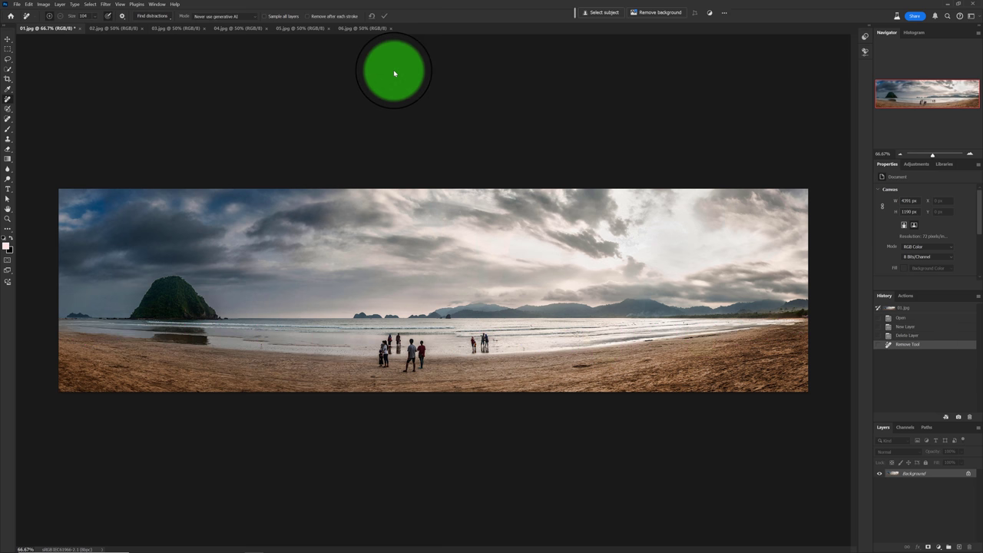
- Switch to 02.jpg and run Find distractions > People on the boat photo
{"action": "left_click", "coordinate": [104, 32]}
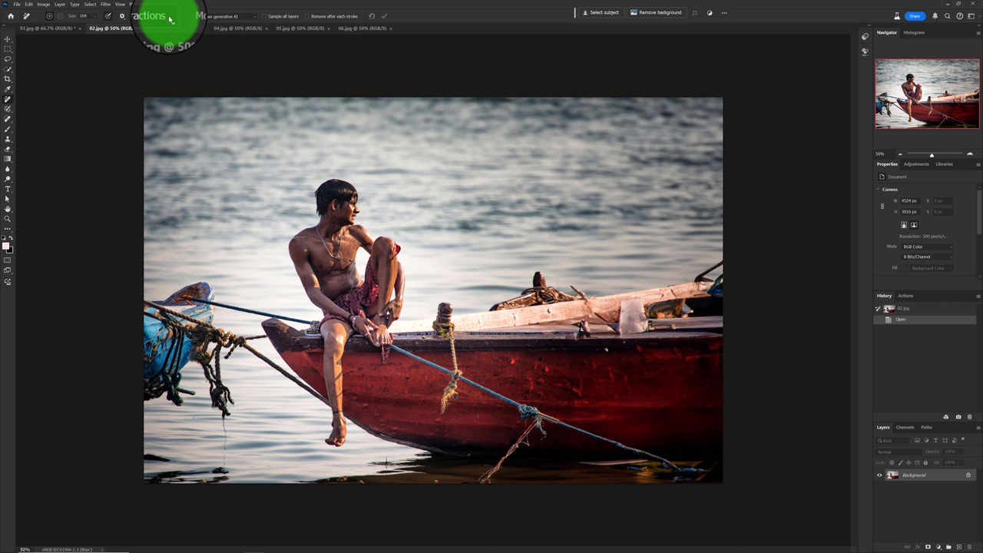
{"action": "left_click", "coordinate": [169, 18]}
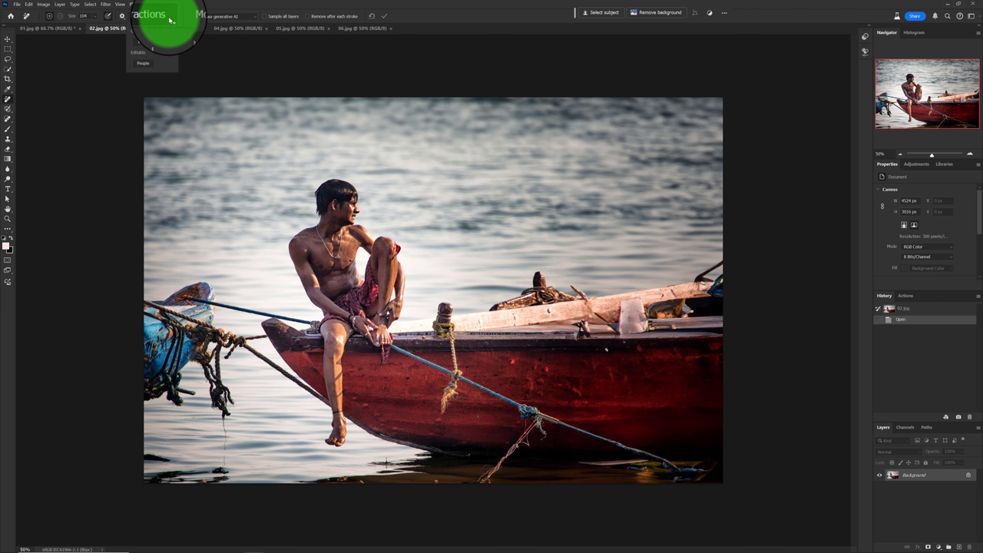
{"action": "left_click", "coordinate": [143, 65]}
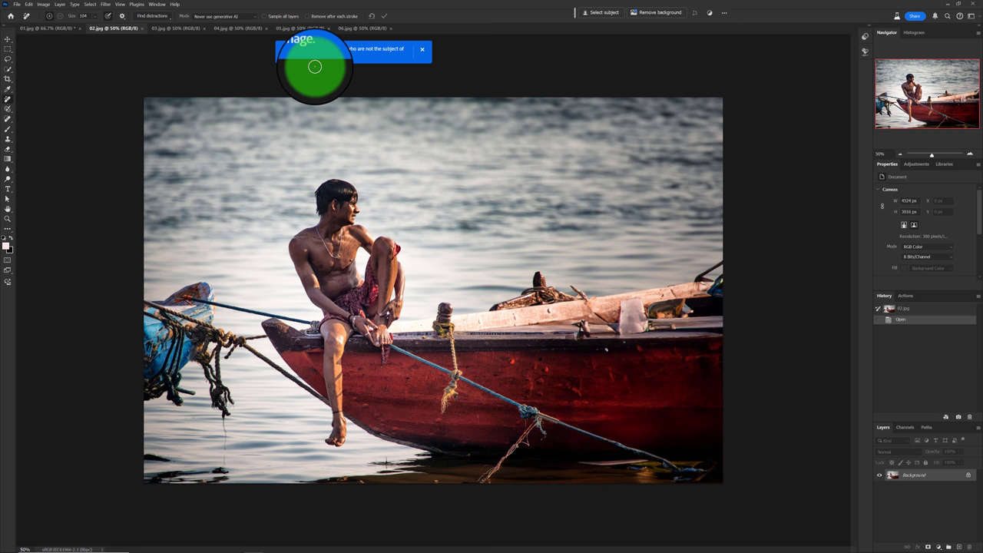
{"action": "left_click", "coordinate": [421, 48]}
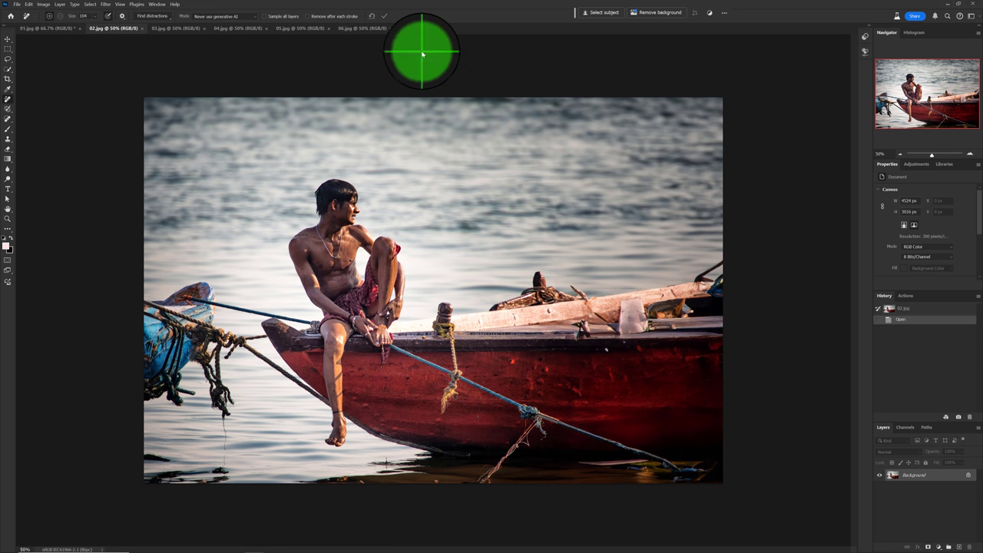
{"action": "left_click_drag", "start_coordinate": [322, 172], "coordinate": [297, 332]}
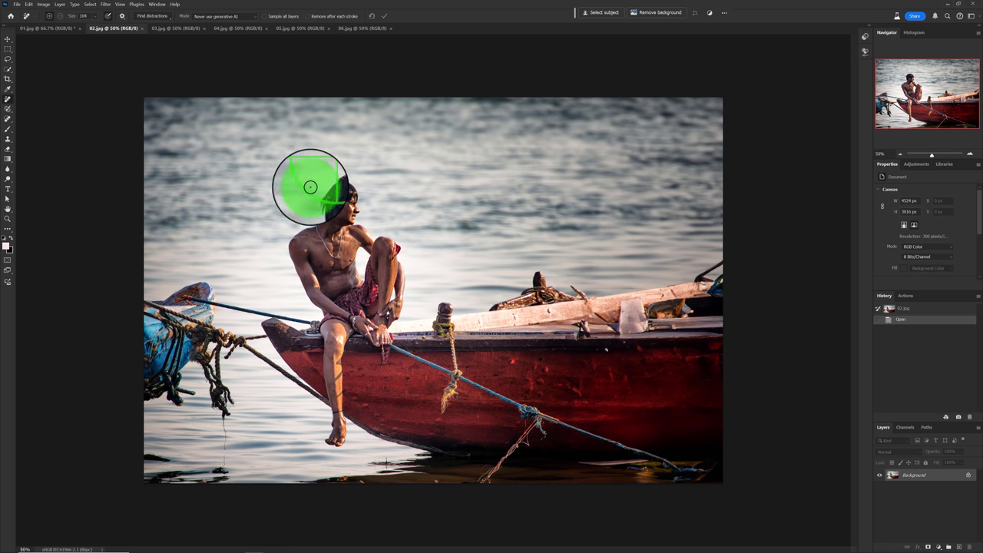
{"action": "mouse_move", "coordinate": [320, 406]}
{"action": "left_mouse_down"}
{"action": "mouse_move", "coordinate": [360, 182]}
{"action": "mouse_move", "coordinate": [318, 170]}
{"action": "left_mouse_up"}
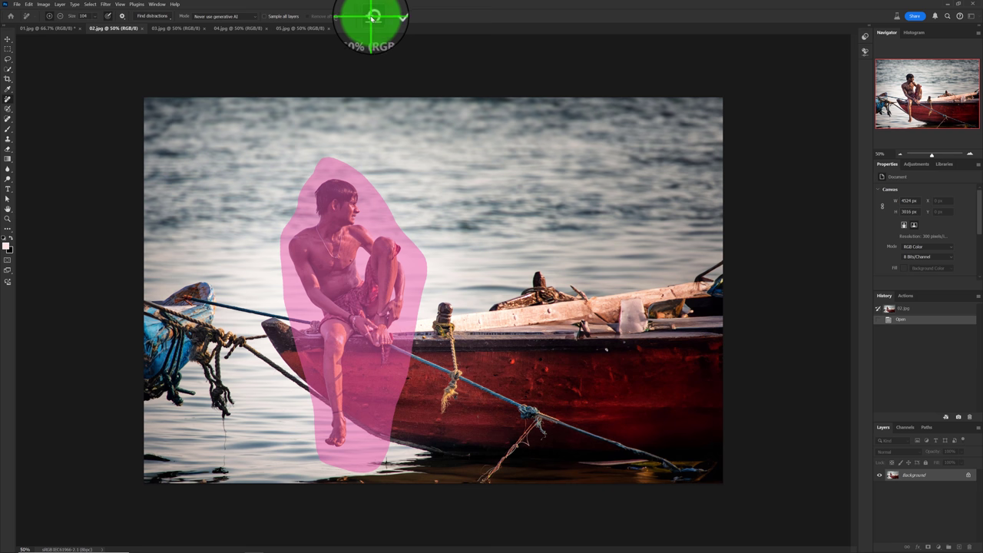
{"action": "left_click", "coordinate": [372, 17]}
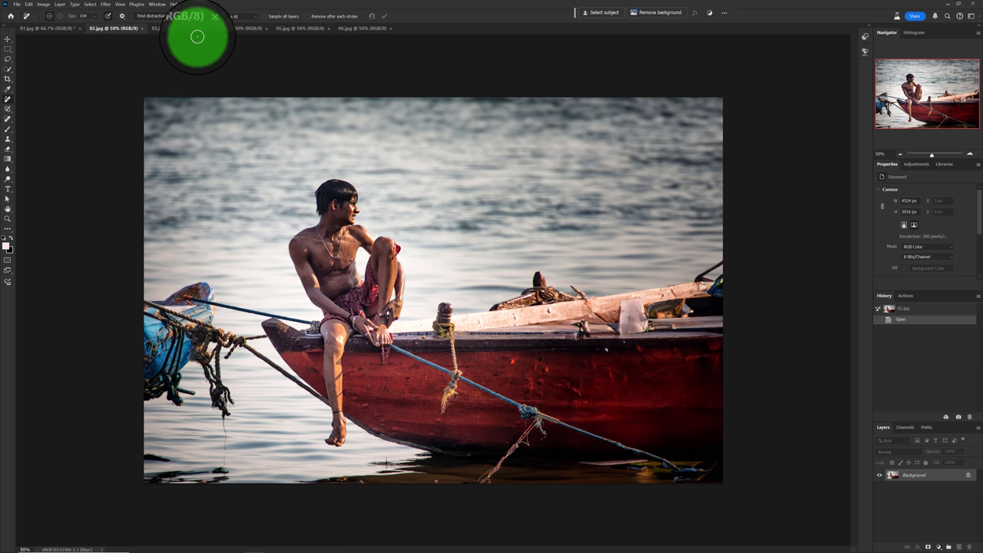
- Run Find distractions > Wires and cables, then compare before and after in History
{"action": "left_click", "coordinate": [169, 19]}
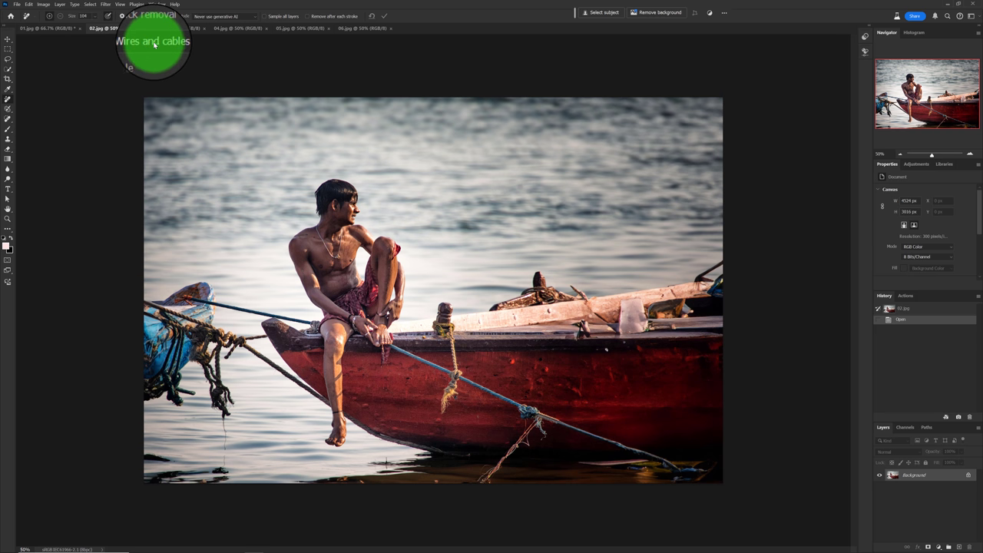
{"action": "left_click", "coordinate": [153, 42]}
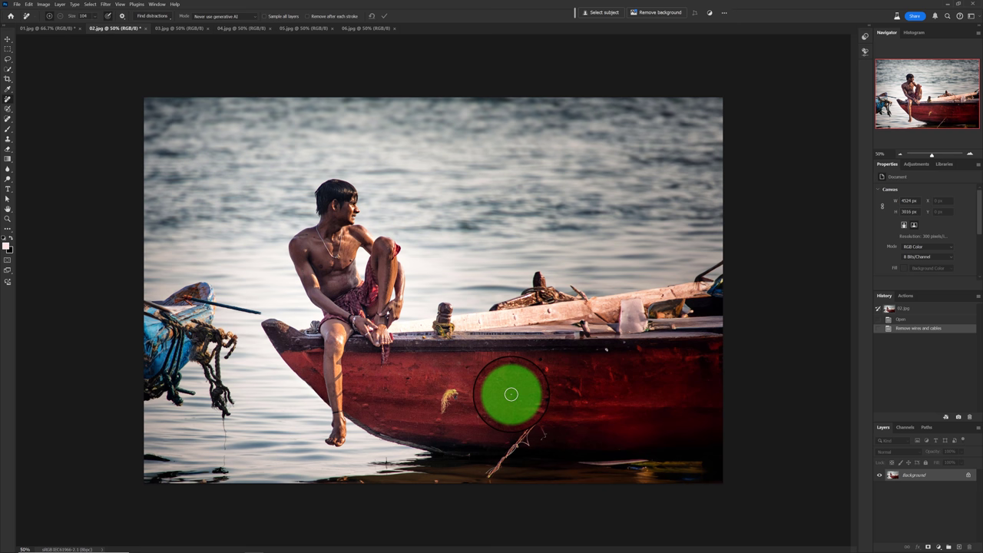
{"action": "left_click", "coordinate": [899, 322]}
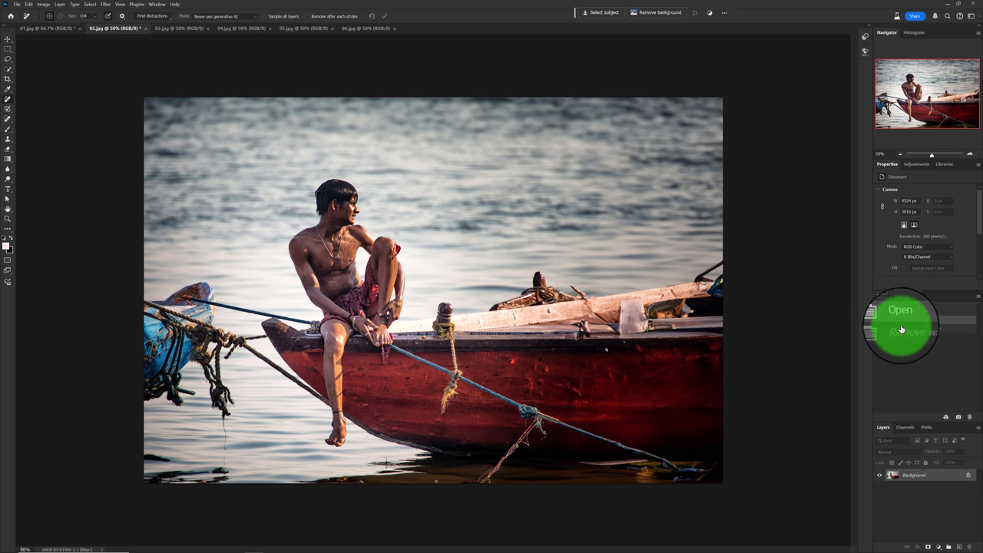
{"action": "left_click", "coordinate": [903, 328]}
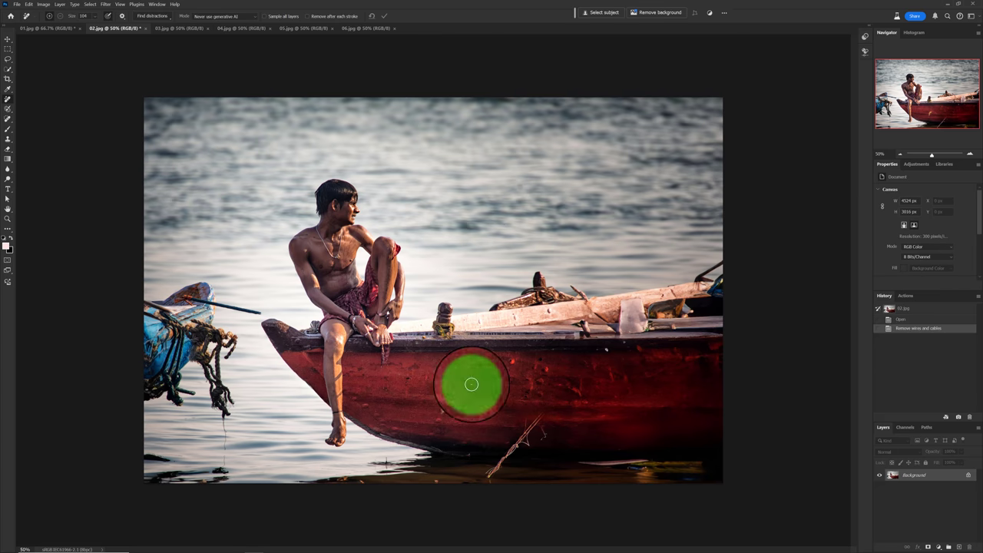
- Brush out leftover rope scraps on the hull, waterline and blue boat, then switch to 03.jpg
{"action": "left_click_drag", "start_coordinate": [452, 392], "coordinate": [445, 411]}
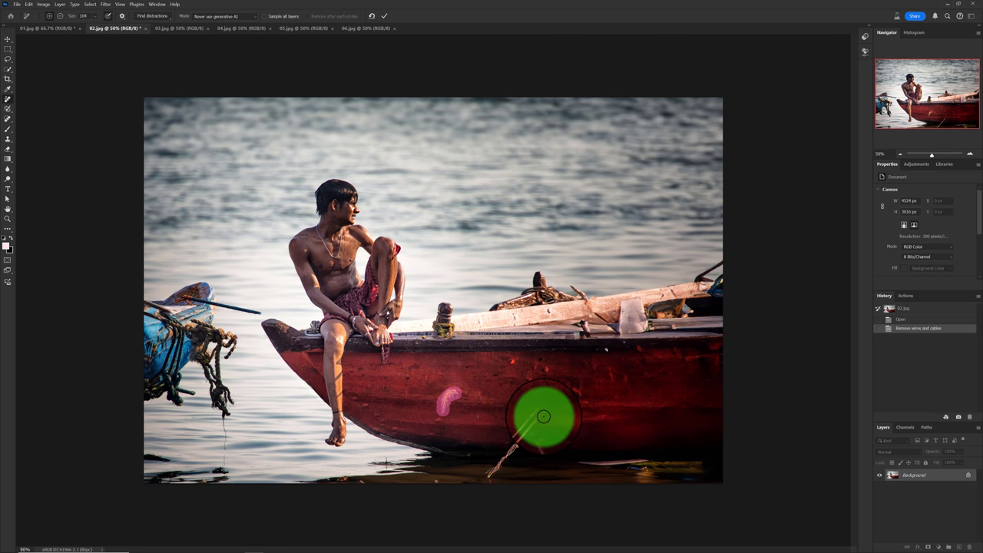
{"action": "left_click_drag", "start_coordinate": [537, 422], "coordinate": [496, 467]}
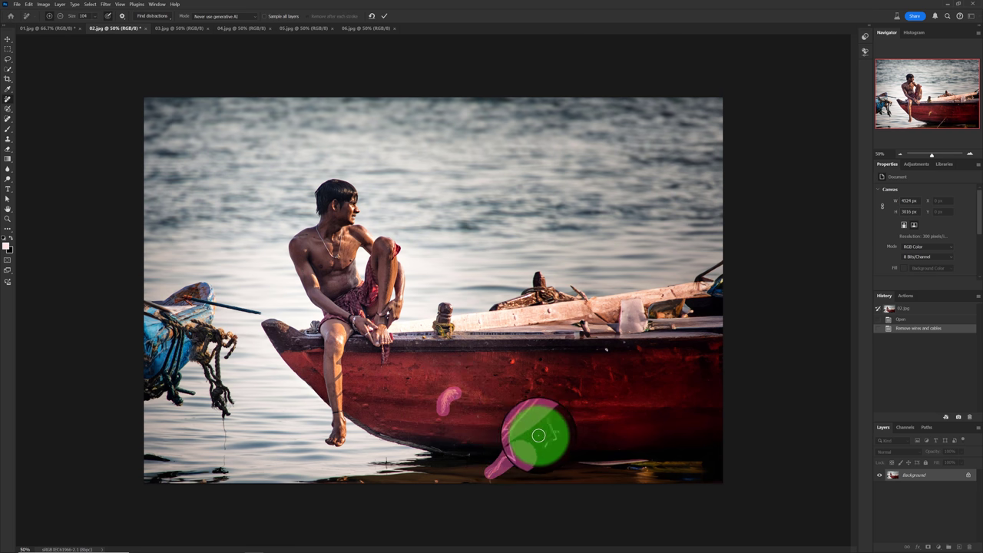
{"action": "left_click_drag", "start_coordinate": [591, 463], "coordinate": [597, 455]}
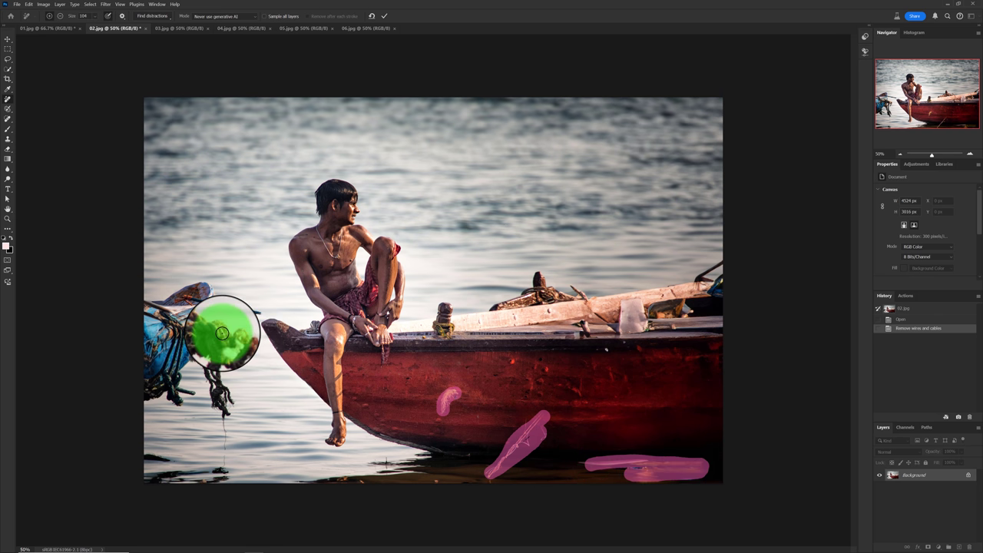
{"action": "left_click_drag", "start_coordinate": [244, 336], "coordinate": [201, 353]}
{"action": "left_click_drag", "start_coordinate": [212, 402], "coordinate": [220, 369]}
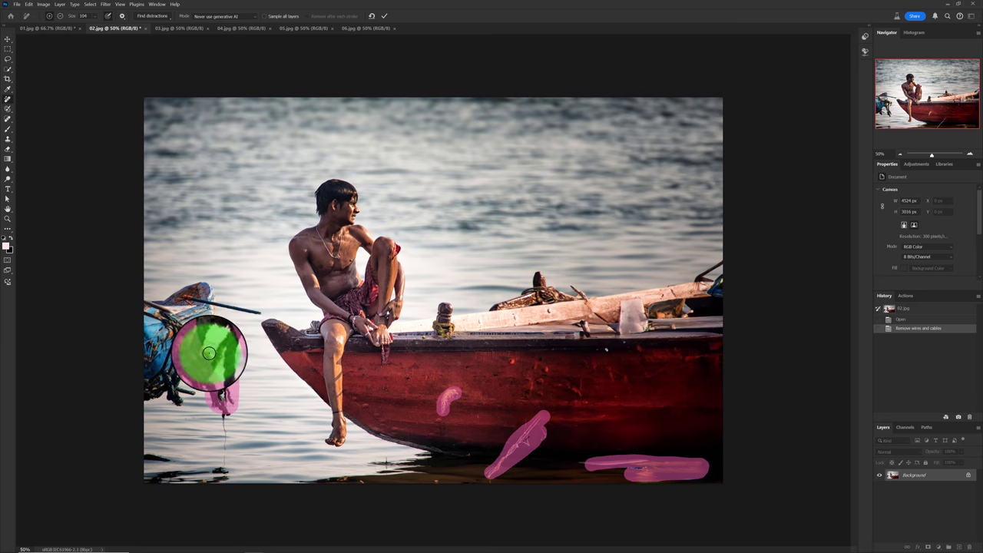
{"action": "left_click_drag", "start_coordinate": [257, 313], "coordinate": [150, 309]}
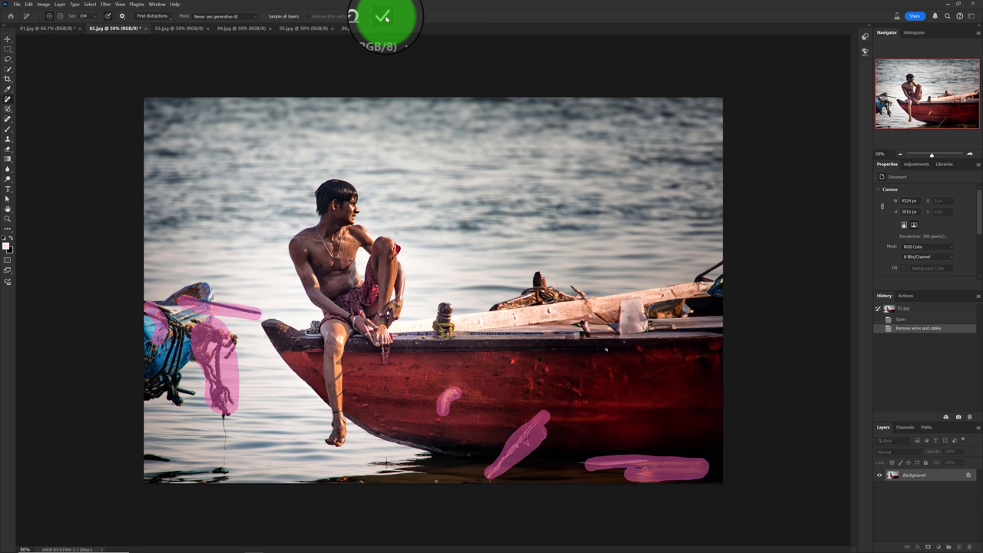
{"action": "left_click", "coordinate": [179, 30]}
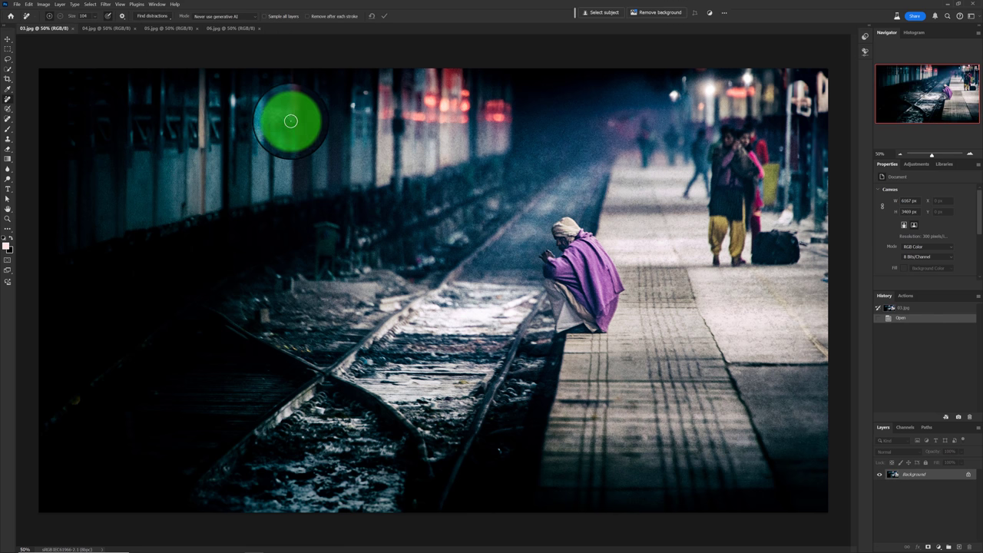
- Run Find distractions > People on 03.jpg to mask the distant platform people
{"action": "left_click", "coordinate": [172, 17]}
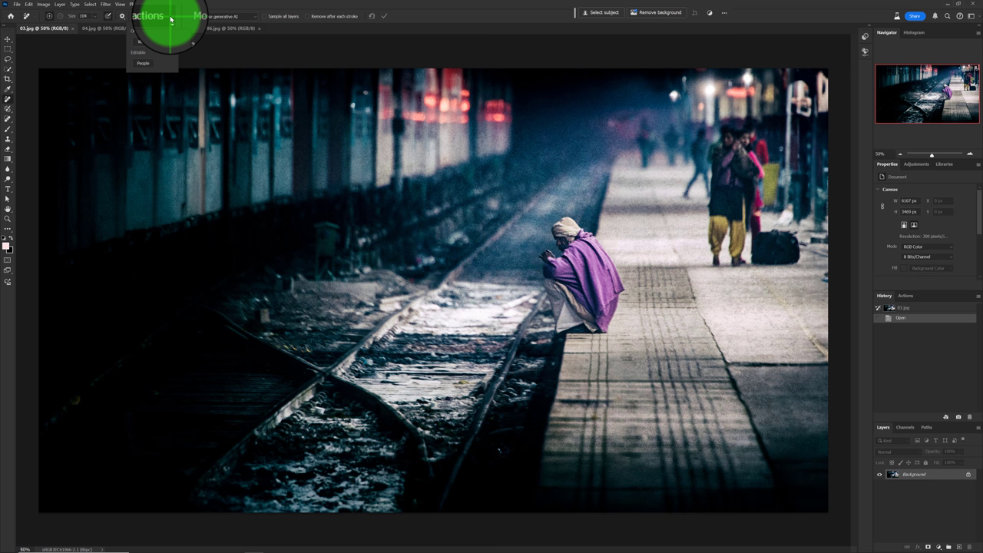
{"action": "left_click", "coordinate": [144, 64]}
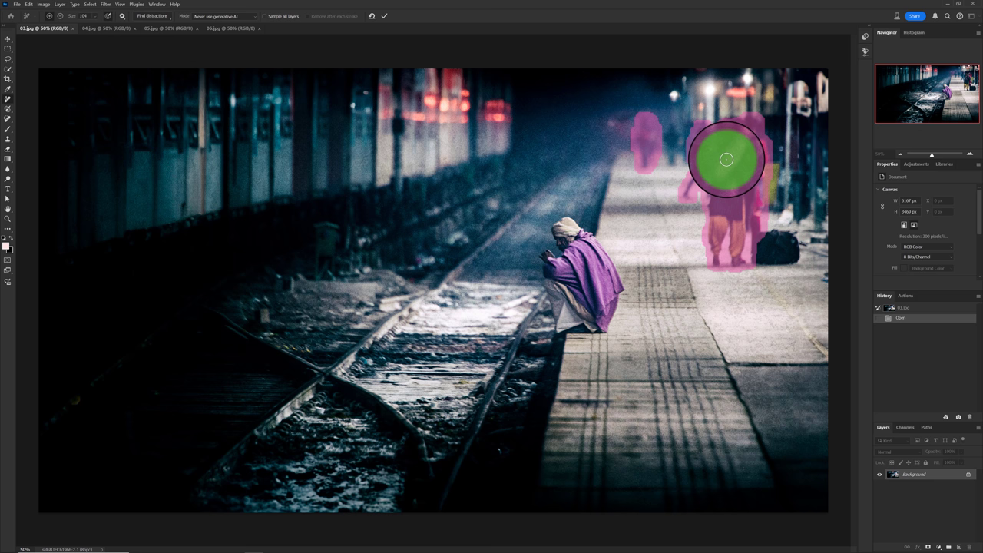
- Brush the remaining background figures and the standing figure's legs into the removal mask
{"action": "mouse_move", "coordinate": [726, 159]}
{"action": "left_mouse_down"}
{"action": "mouse_move", "coordinate": [713, 115]}
{"action": "mouse_move", "coordinate": [745, 169]}
{"action": "mouse_move", "coordinate": [685, 132]}
{"action": "mouse_move", "coordinate": [772, 248]}
{"action": "left_mouse_up"}
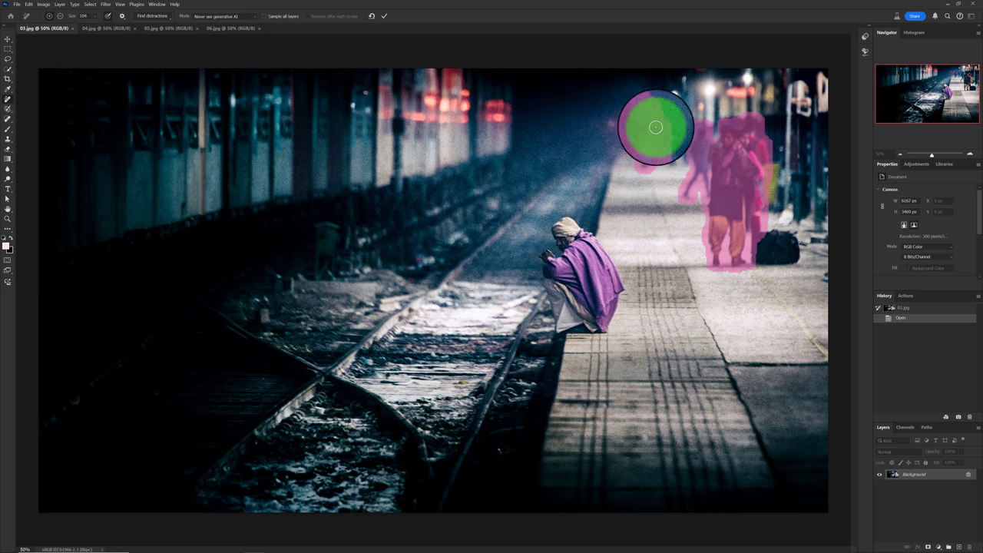
{"action": "mouse_move", "coordinate": [669, 134]}
{"action": "left_mouse_down"}
{"action": "mouse_move", "coordinate": [676, 160]}
{"action": "mouse_move", "coordinate": [686, 128]}
{"action": "mouse_move", "coordinate": [673, 154]}
{"action": "left_mouse_up"}
{"action": "mouse_move", "coordinate": [752, 228]}
{"action": "left_mouse_down"}
{"action": "mouse_move", "coordinate": [798, 257]}
{"action": "mouse_move", "coordinate": [757, 254]}
{"action": "mouse_move", "coordinate": [756, 240]}
{"action": "left_mouse_up"}
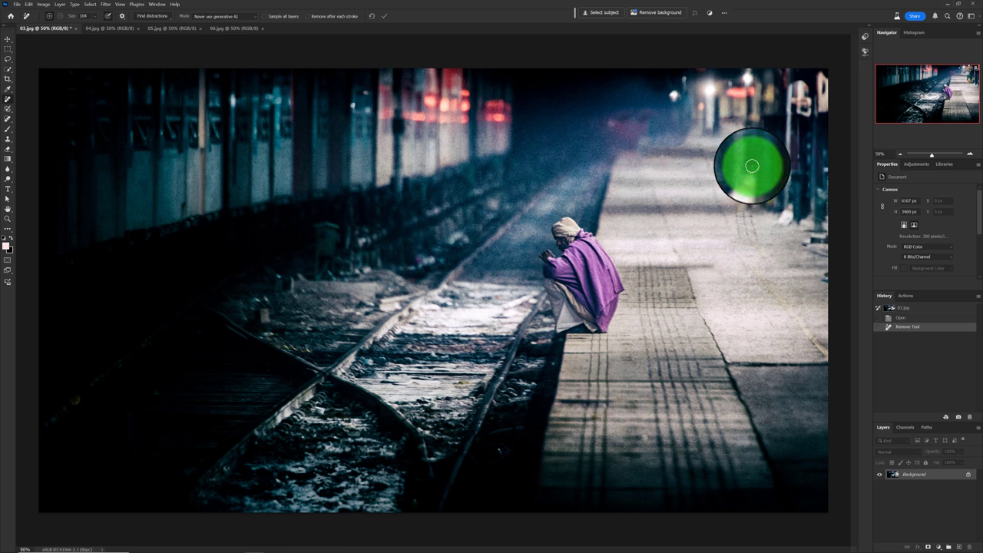
{"action": "mouse_move", "coordinate": [740, 155]}
{"action": "left_mouse_down"}
{"action": "mouse_move", "coordinate": [747, 231]}
{"action": "mouse_move", "coordinate": [743, 164]}
{"action": "mouse_move", "coordinate": [740, 202]}
{"action": "left_mouse_up"}
- Apply the removal, then compare it with the original photo in History
{"action": "left_click", "coordinate": [384, 15]}
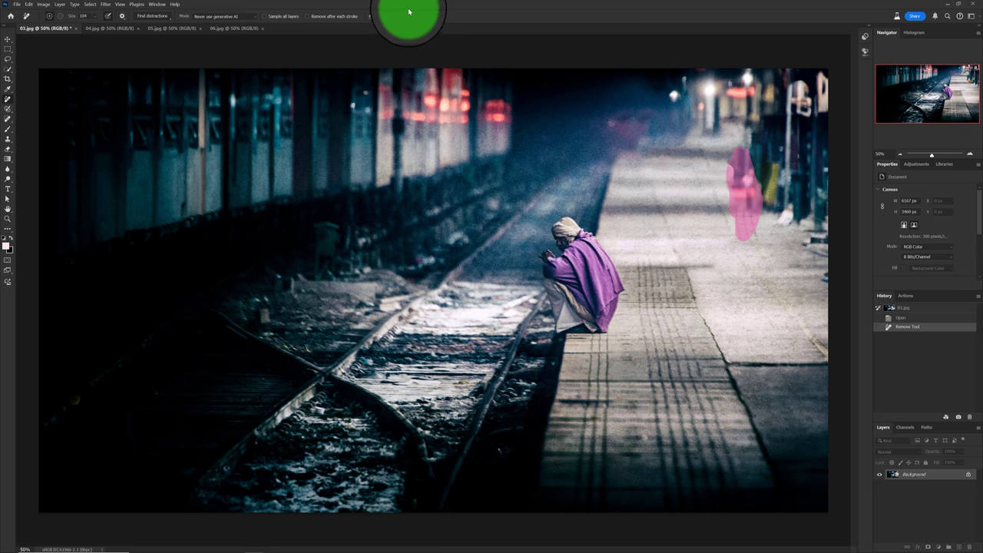
{"action": "left_click", "coordinate": [384, 17]}
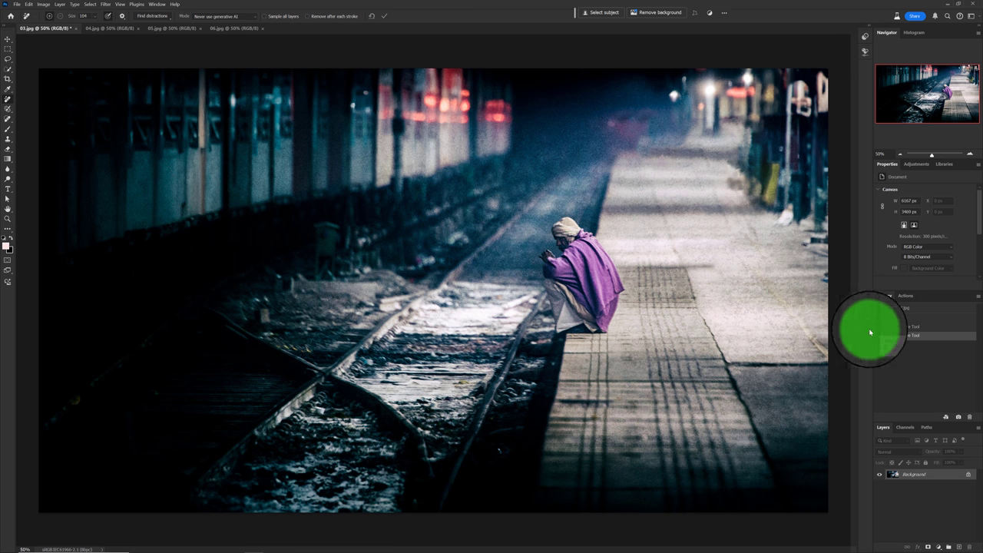
{"action": "left_click", "coordinate": [902, 319]}
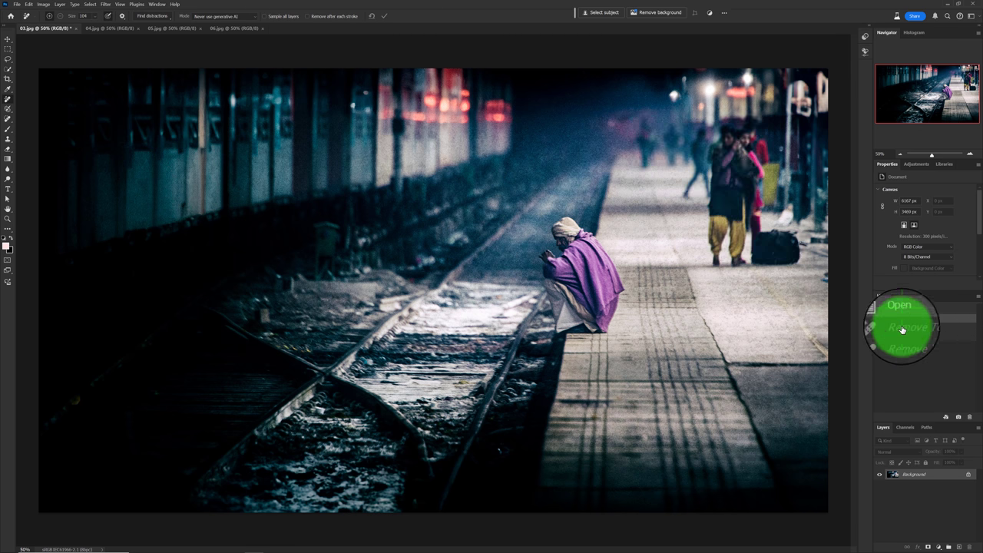
{"action": "left_click", "coordinate": [902, 336]}
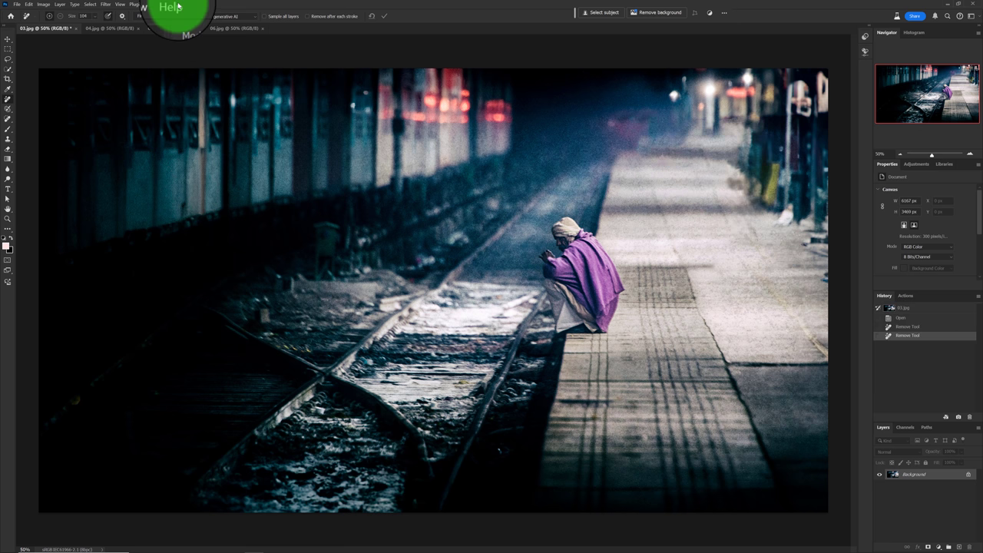
- Close 03.jpg and run Find distractions > People on the 04.jpg steps photo
{"action": "left_click", "coordinate": [77, 31]}
{"action": "left_click", "coordinate": [511, 208]}
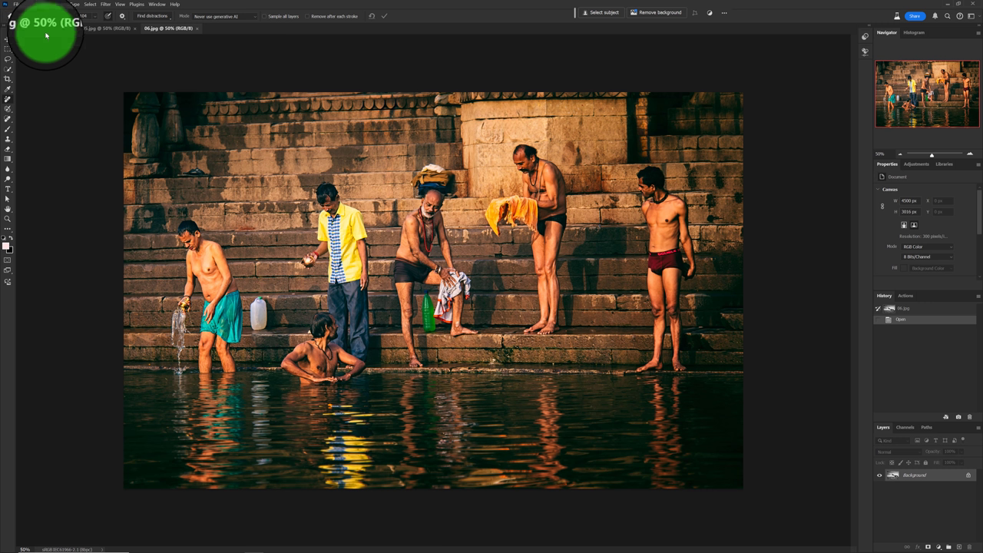
{"action": "left_click", "coordinate": [46, 31]}
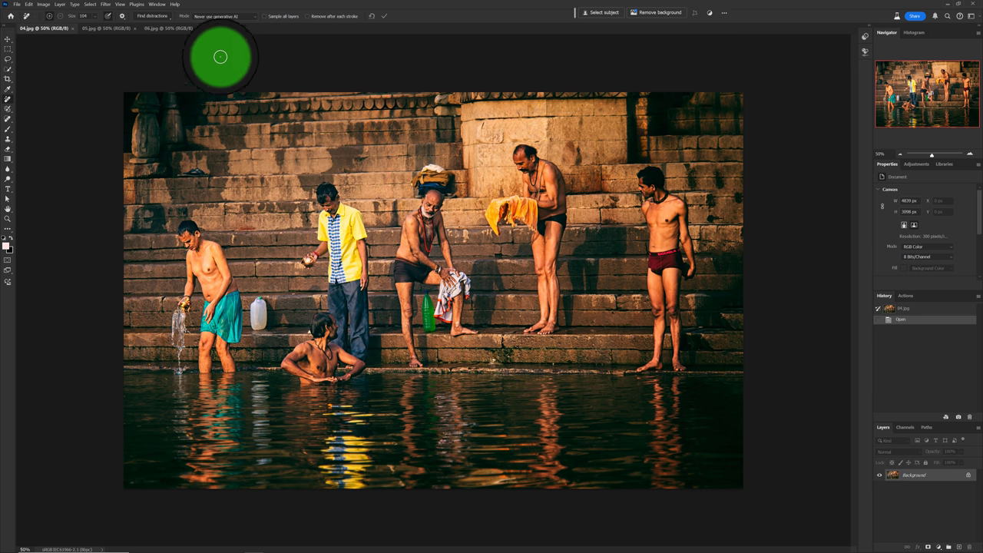
{"action": "left_click", "coordinate": [154, 15]}
{"action": "left_click", "coordinate": [144, 65]}
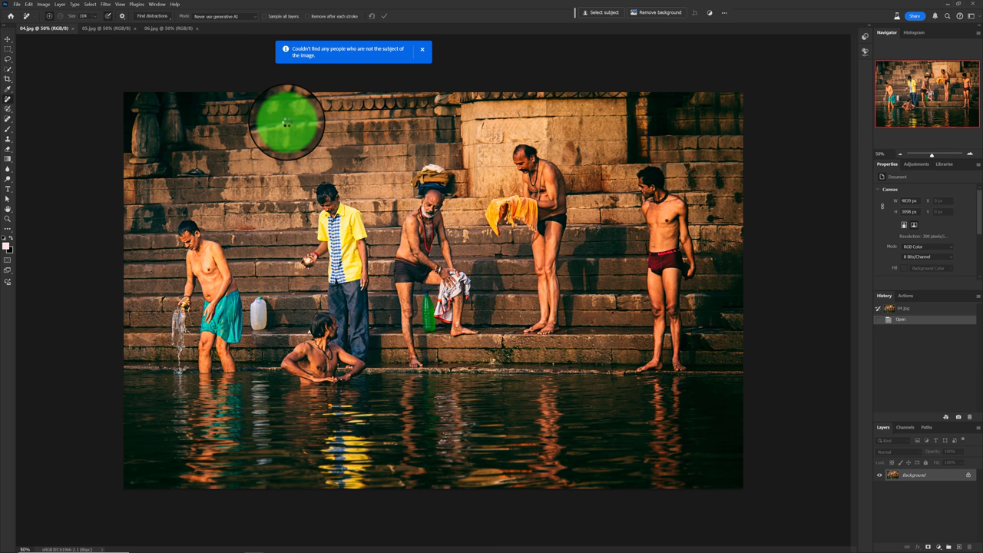
- Dismiss the no-people-found notice and close tabs until 05.jpg is showing
{"action": "left_click", "coordinate": [421, 50]}
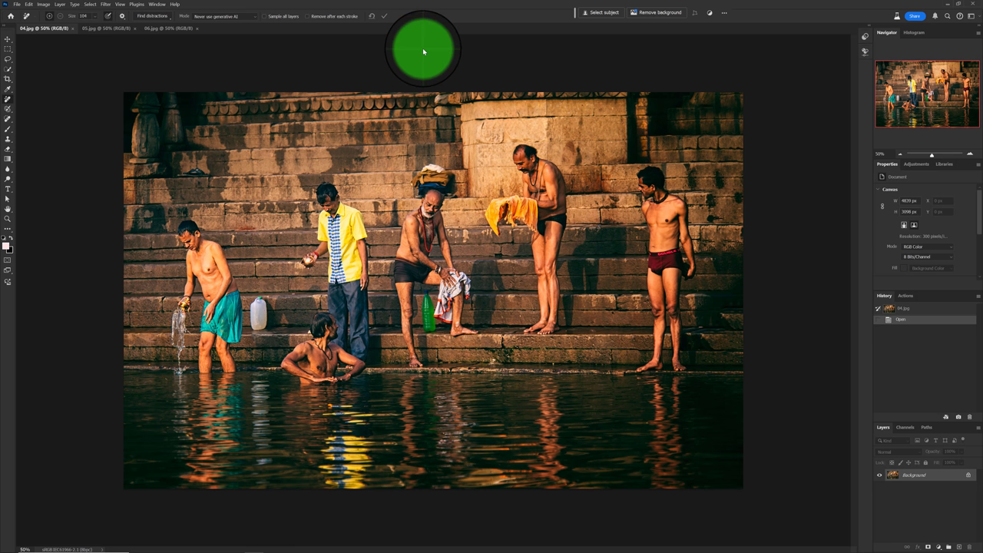
{"action": "left_click", "coordinate": [73, 30]}
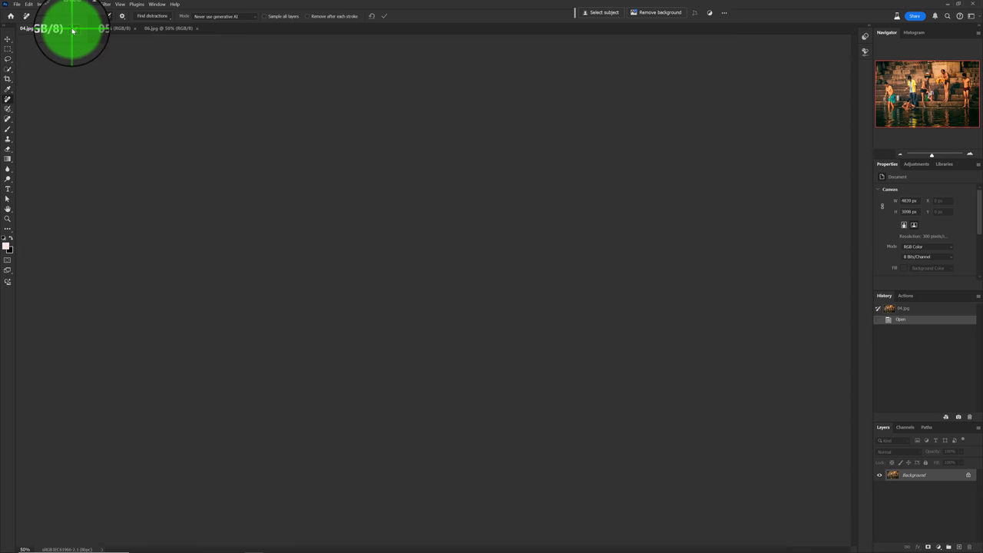
{"action": "left_click", "coordinate": [58, 30]}
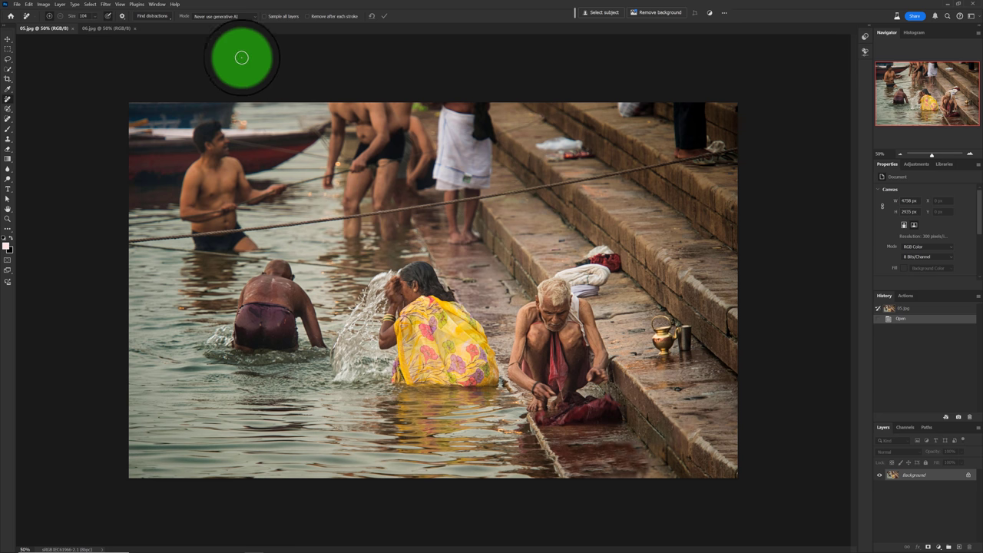
- Run Find distractions > People to mask the standing bathers in 05.jpg
{"action": "left_click", "coordinate": [166, 18]}
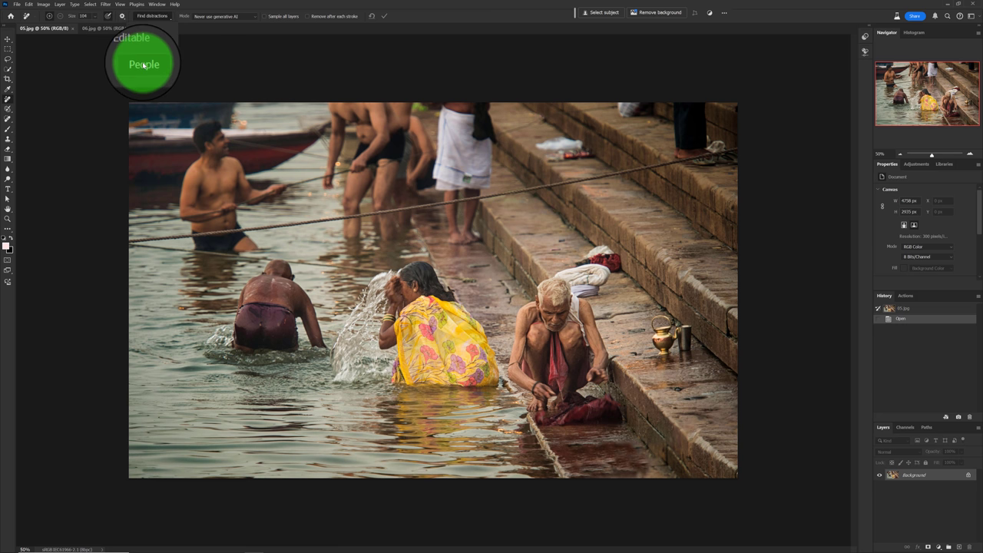
{"action": "left_click", "coordinate": [144, 65]}
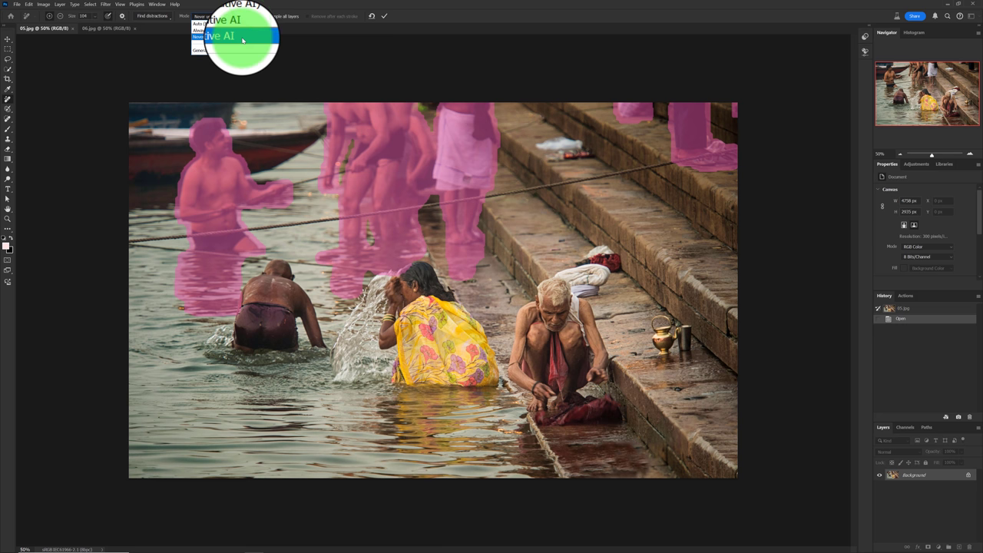
- Remove the masked bathers in Never use generative AI mode, then revert to the original state
{"action": "left_click", "coordinate": [242, 38]}
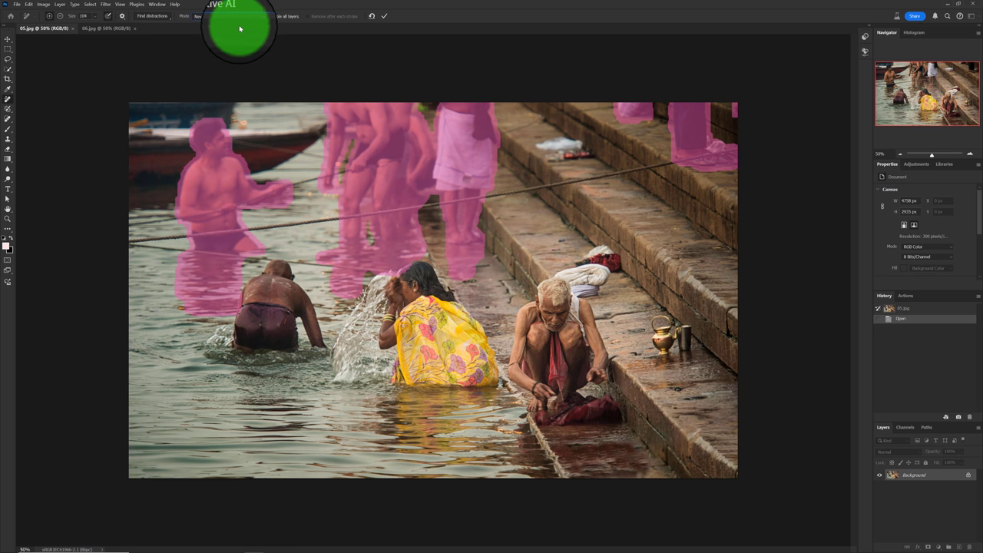
{"action": "left_click", "coordinate": [384, 17]}
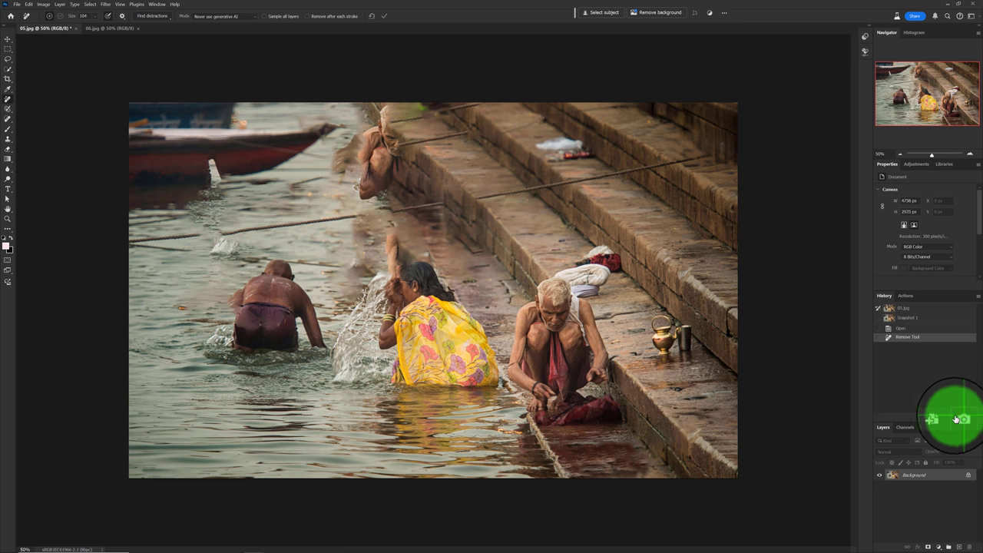
{"action": "left_click", "coordinate": [899, 332]}
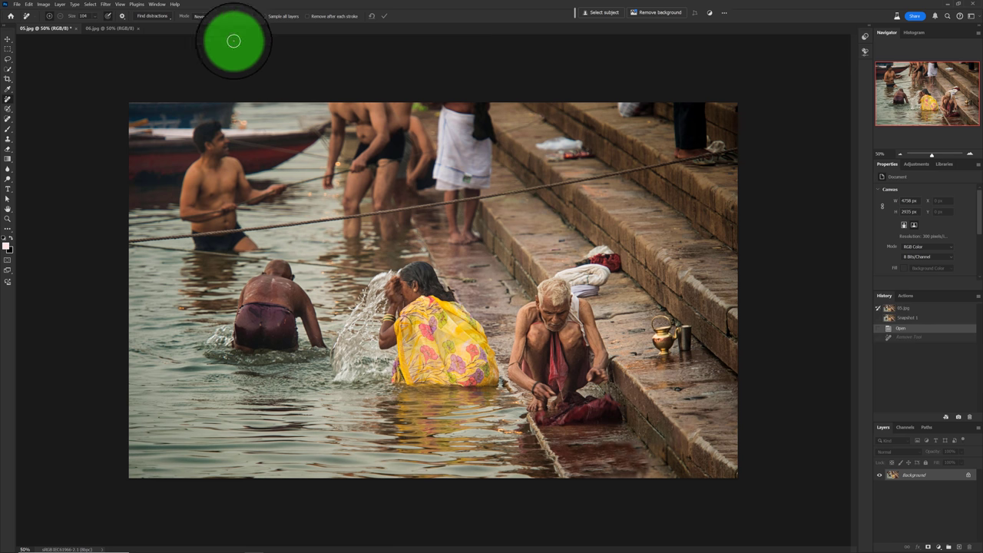
- Re-detect people, add the right-edge figure to the mask, and remove them with Always use generative AI
{"action": "left_click", "coordinate": [157, 15]}
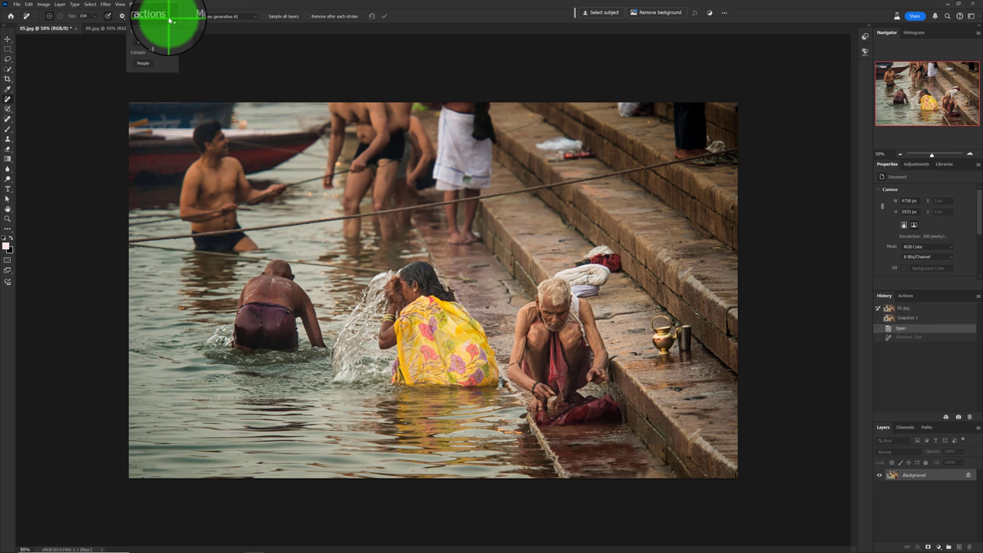
{"action": "left_click", "coordinate": [146, 65]}
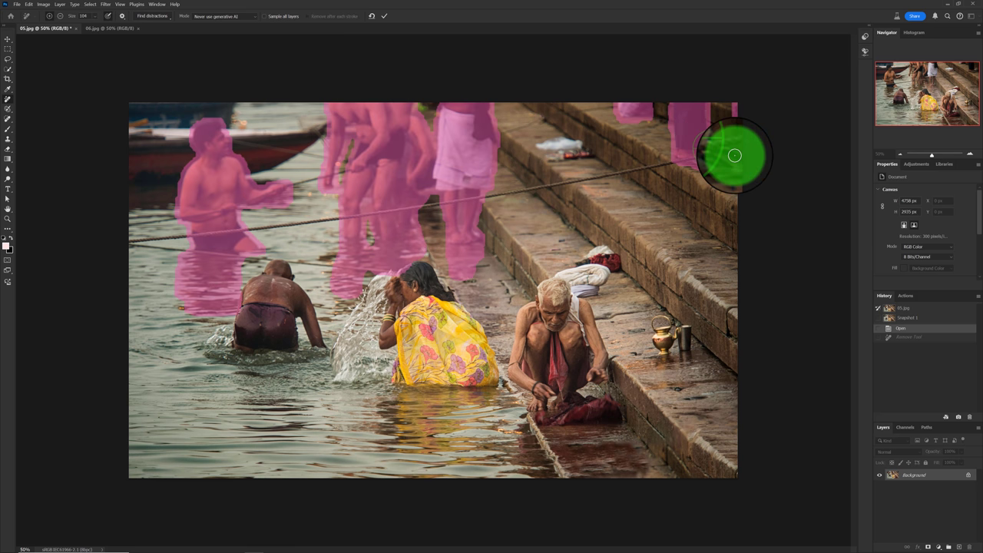
{"action": "left_click_drag", "start_coordinate": [734, 155], "coordinate": [724, 156]}
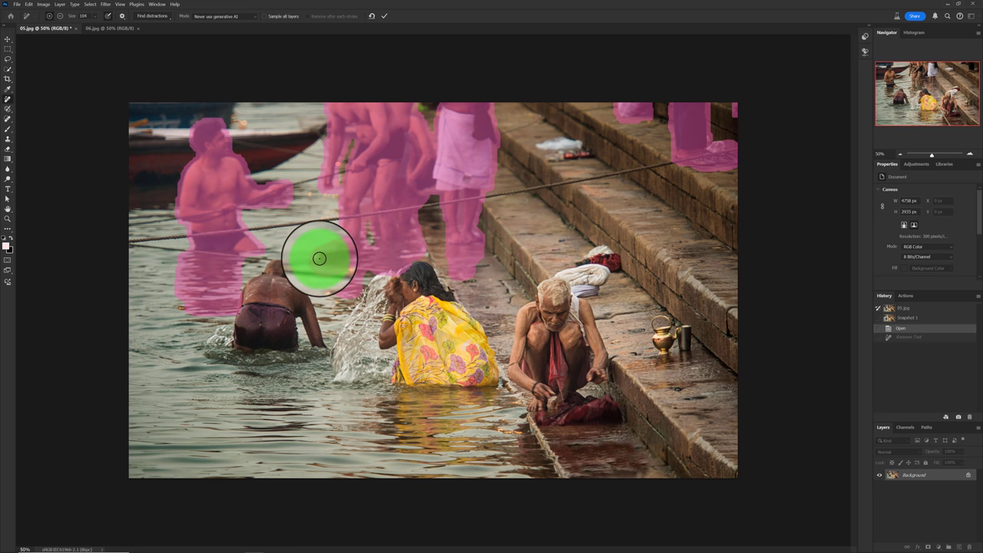
{"action": "left_click", "coordinate": [256, 19]}
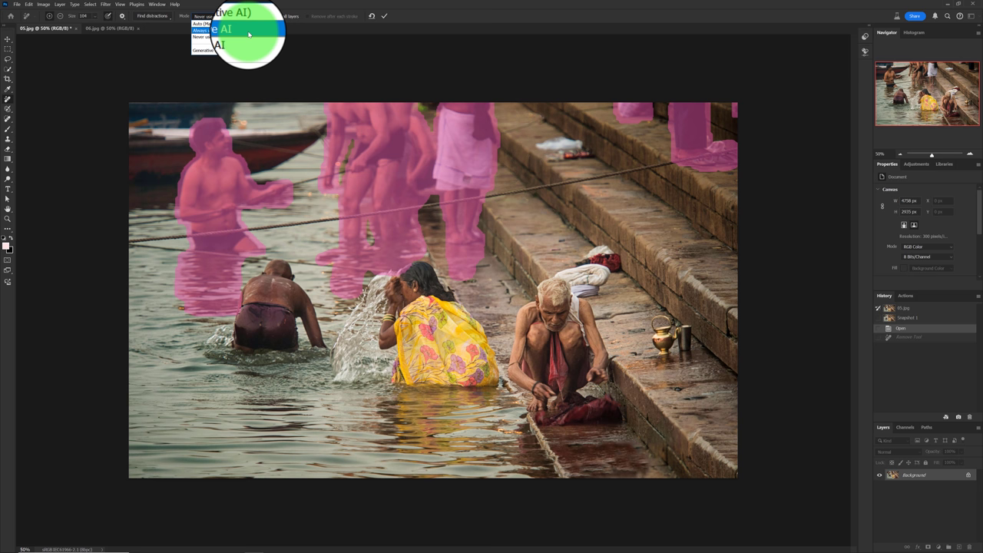
{"action": "left_click", "coordinate": [248, 32]}
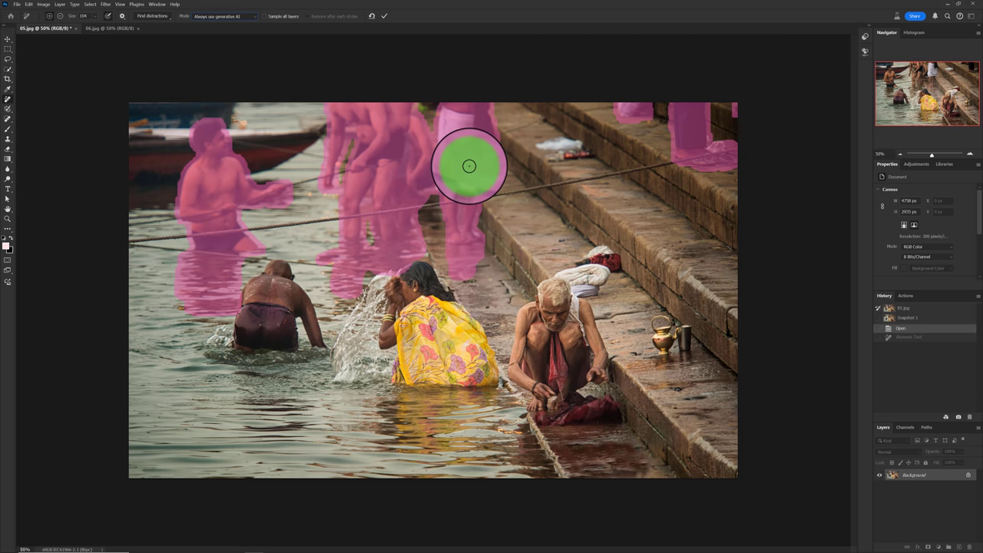
{"action": "left_click", "coordinate": [384, 17]}
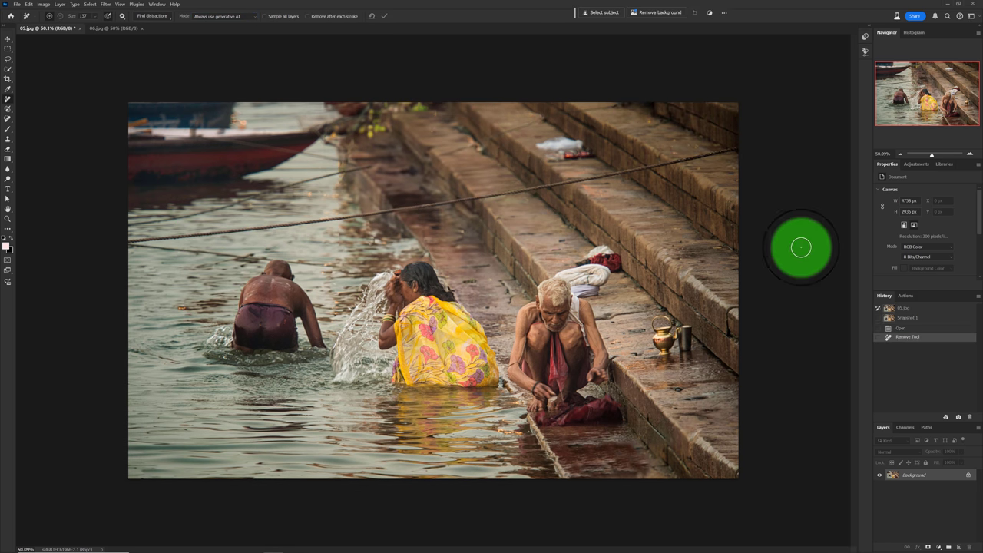
- Save the generative result as Snapshot 2 and compare it against Snapshot 1
{"action": "left_click", "coordinate": [958, 418]}
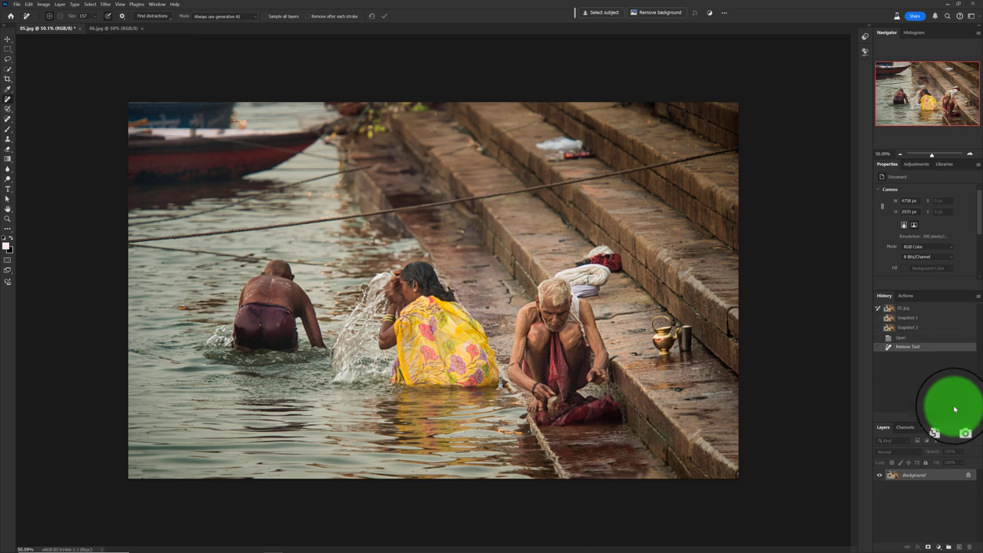
{"action": "left_click", "coordinate": [901, 320]}
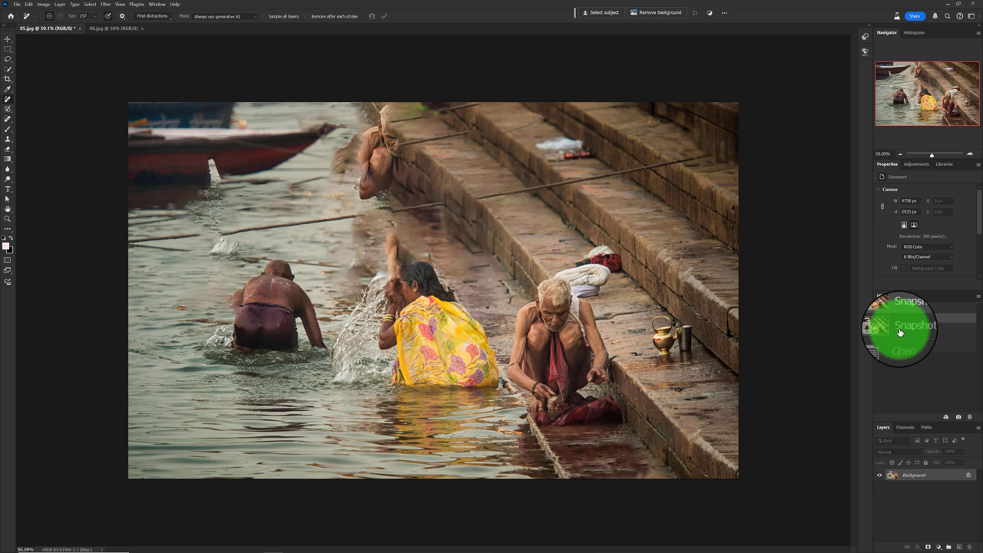
{"action": "left_click", "coordinate": [900, 332]}
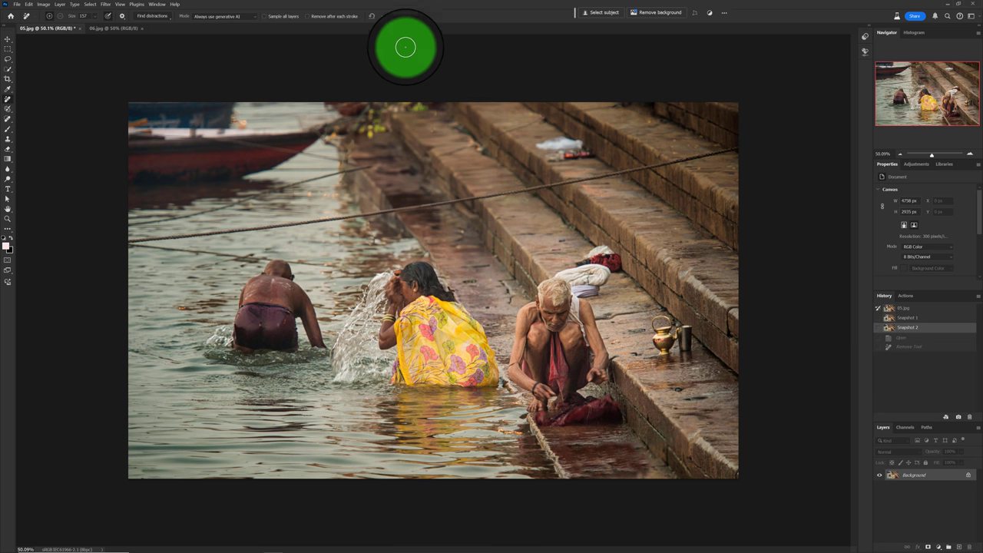
- Switch to Never use generative AI and auto-remove wires and cables from 05.jpg
{"action": "left_click", "coordinate": [253, 17]}
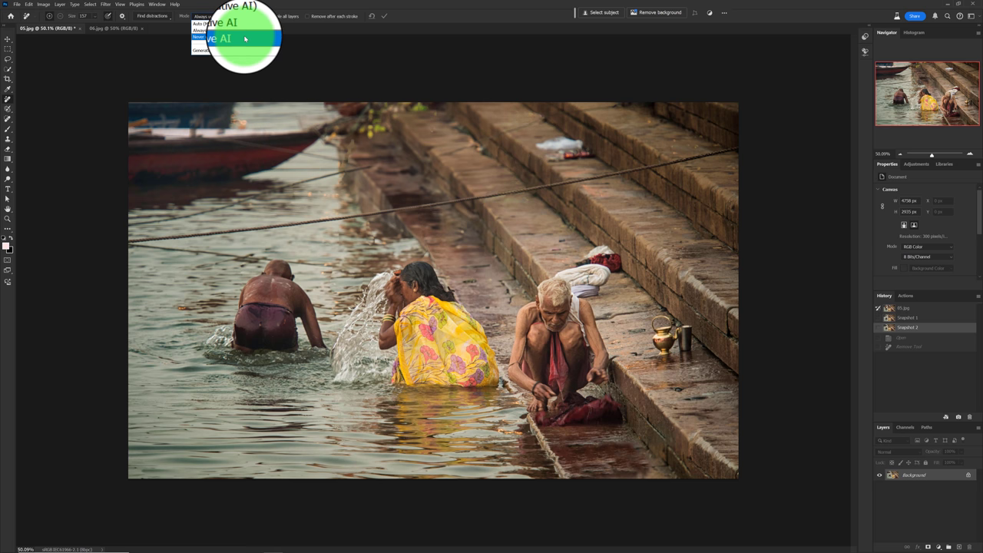
{"action": "left_click", "coordinate": [245, 38]}
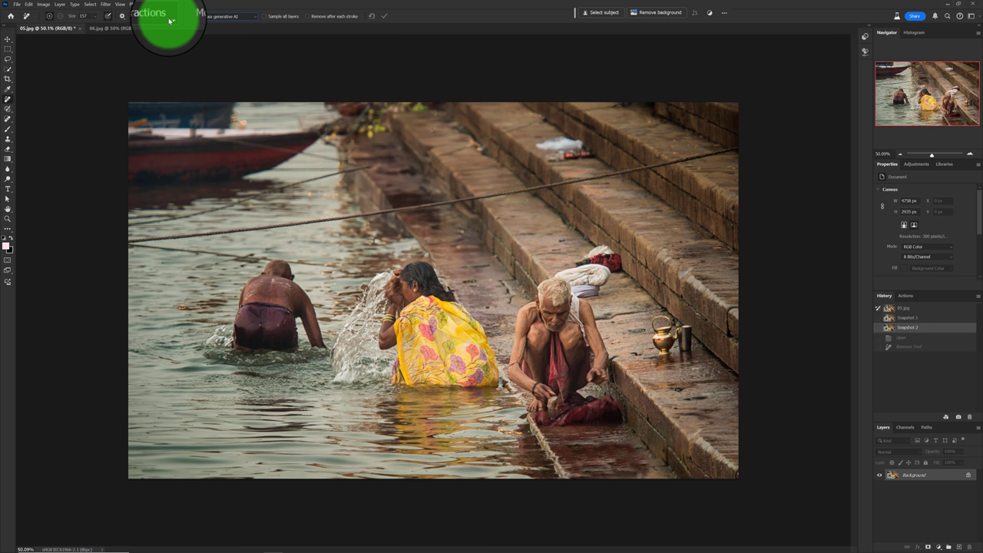
{"action": "left_click", "coordinate": [169, 21]}
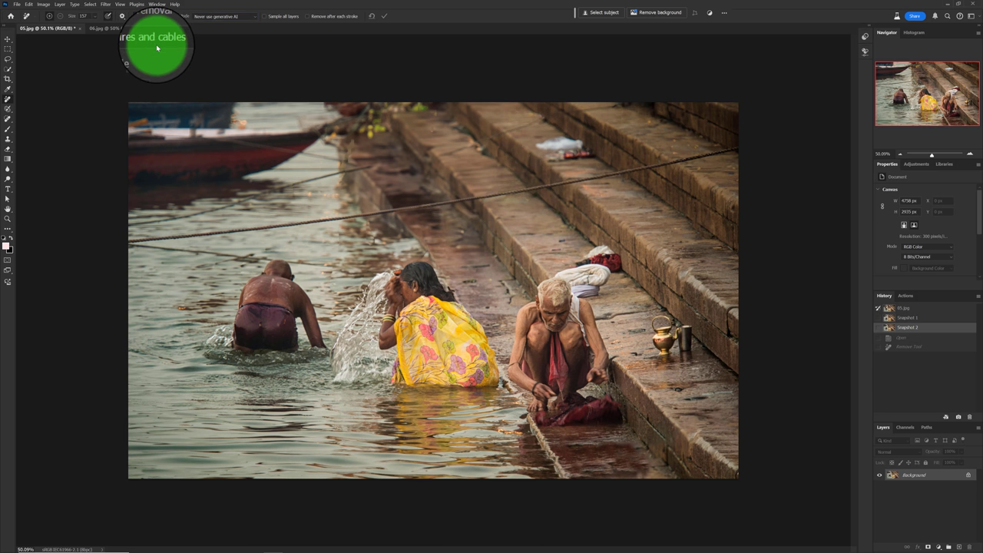
{"action": "left_click", "coordinate": [156, 44]}
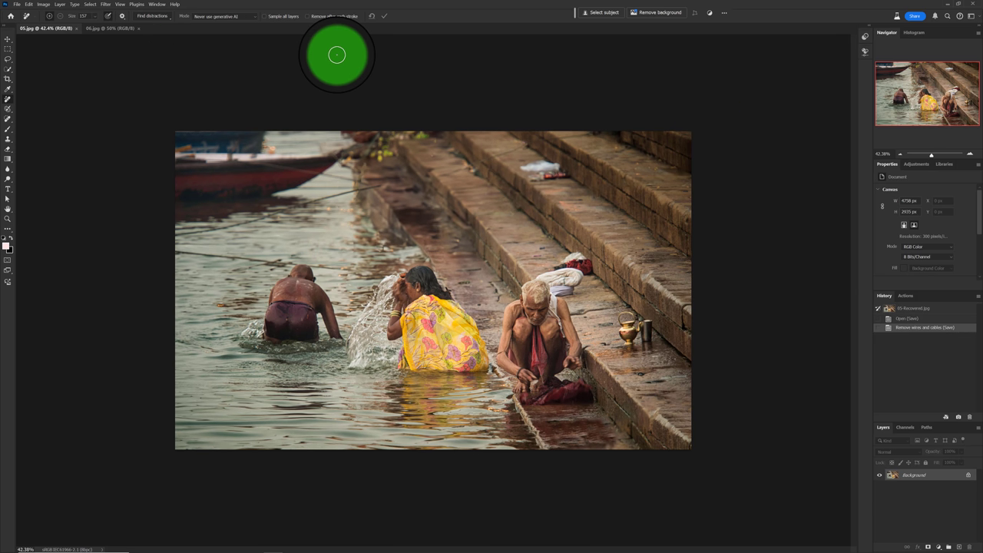
- Shrink the Remove brush to 56 and erase the leftover rope strands over water and steps
{"action": "left_click", "coordinate": [394, 143]}
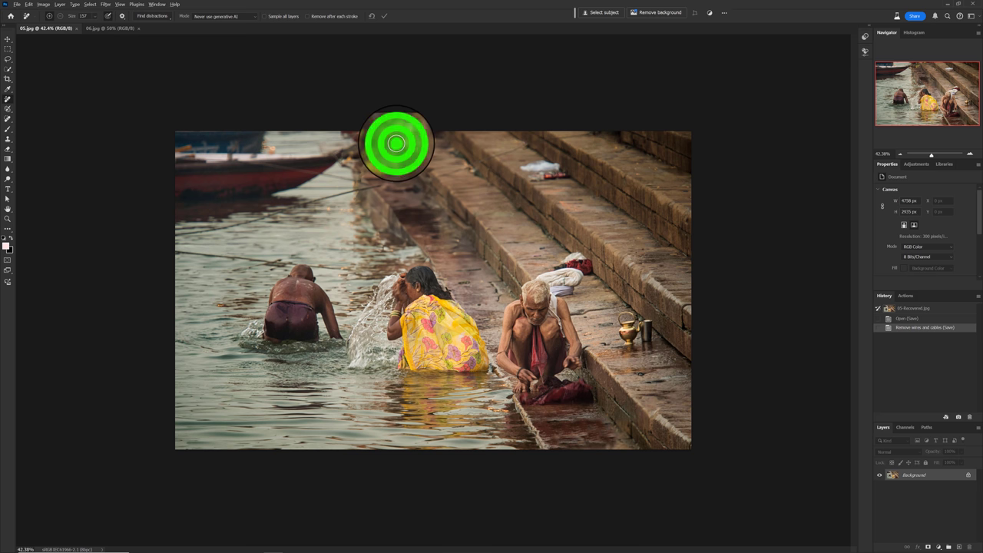
{"action": "key", "text": "bracketleft"}
{"action": "key", "text": "bracketleft"}
{"action": "key", "text": "bracketleft"}
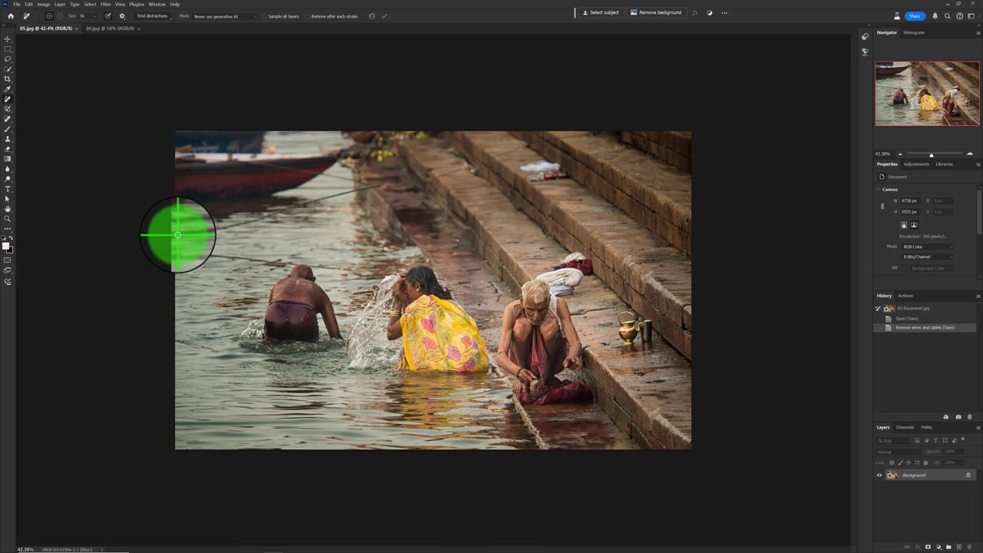
{"action": "left_click_drag", "start_coordinate": [177, 235], "coordinate": [292, 209]}
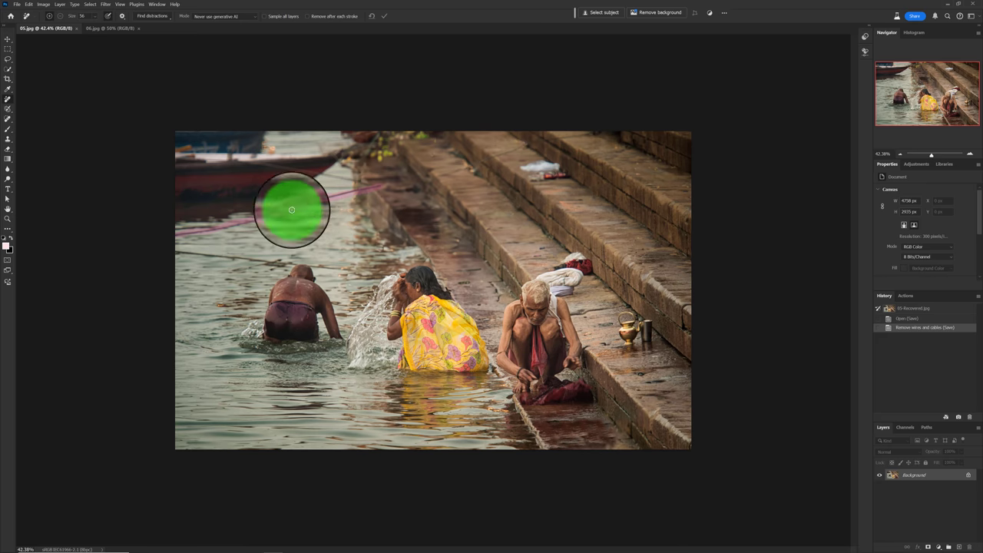
{"action": "mouse_move", "coordinate": [292, 210]}
{"action": "left_mouse_down"}
{"action": "mouse_move", "coordinate": [175, 253]}
{"action": "mouse_move", "coordinate": [349, 270]}
{"action": "left_mouse_up"}
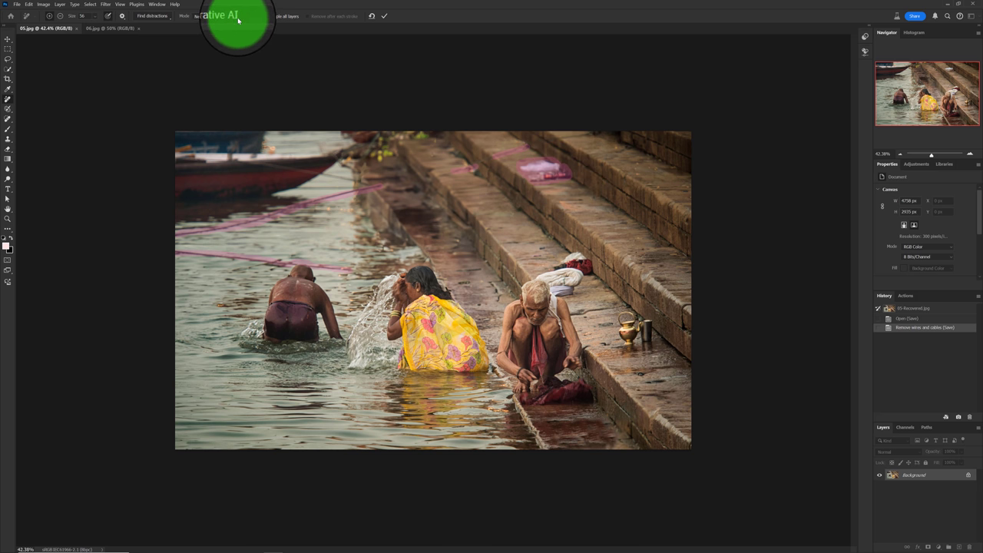
{"action": "left_click", "coordinate": [385, 17]}
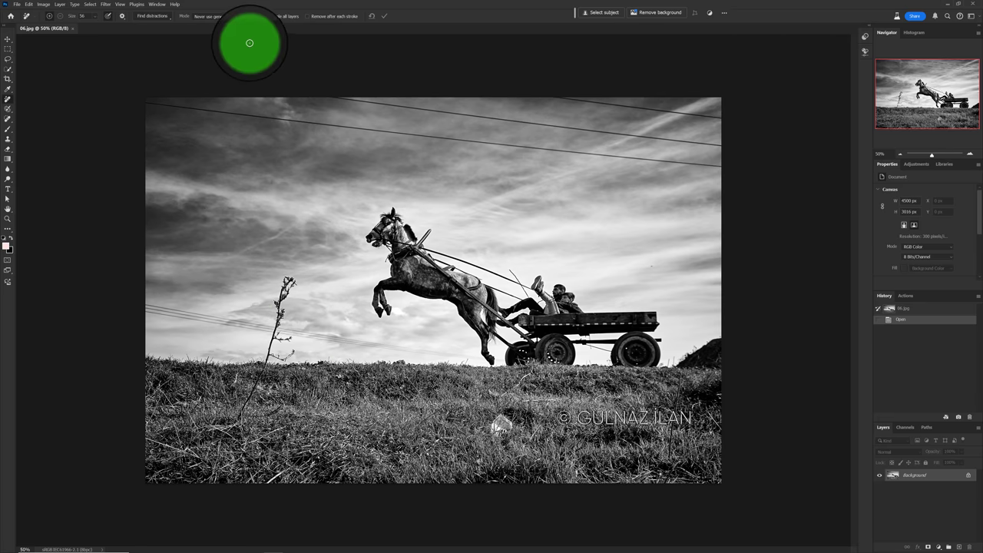
- Auto-remove the overhead wires from 06.jpg with Find distractions > Wires and cables
{"action": "left_click", "coordinate": [162, 19]}
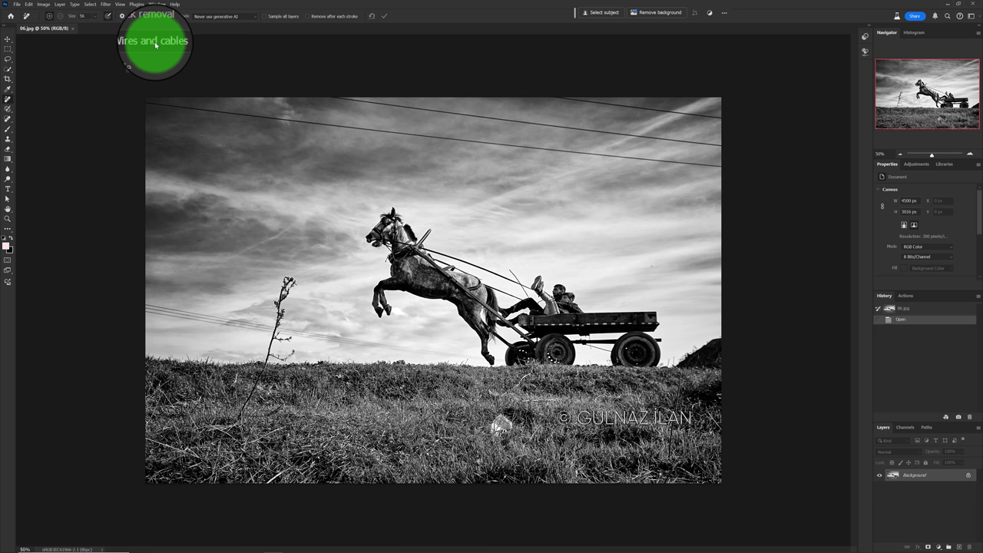
{"action": "left_click", "coordinate": [156, 43]}
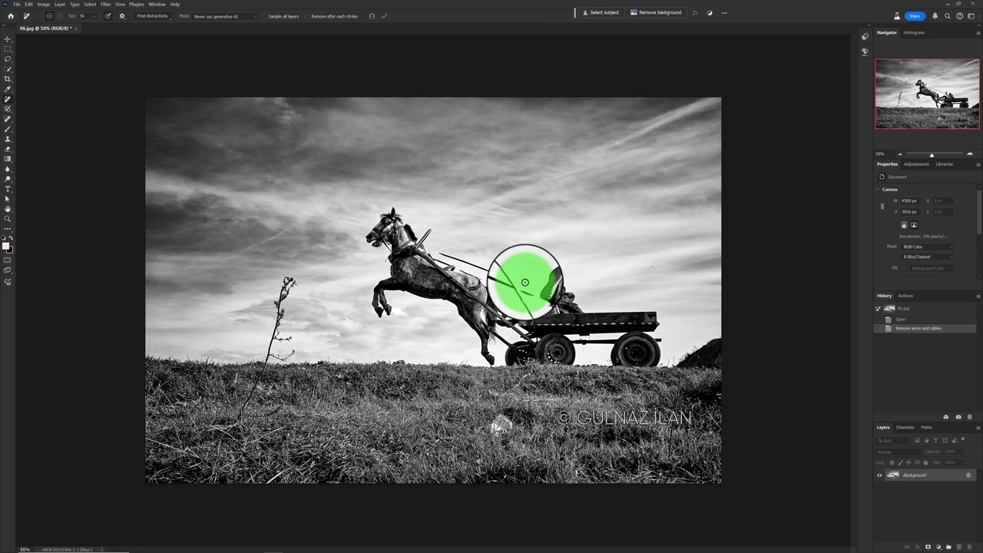
{"action": "left_click", "coordinate": [159, 17]}
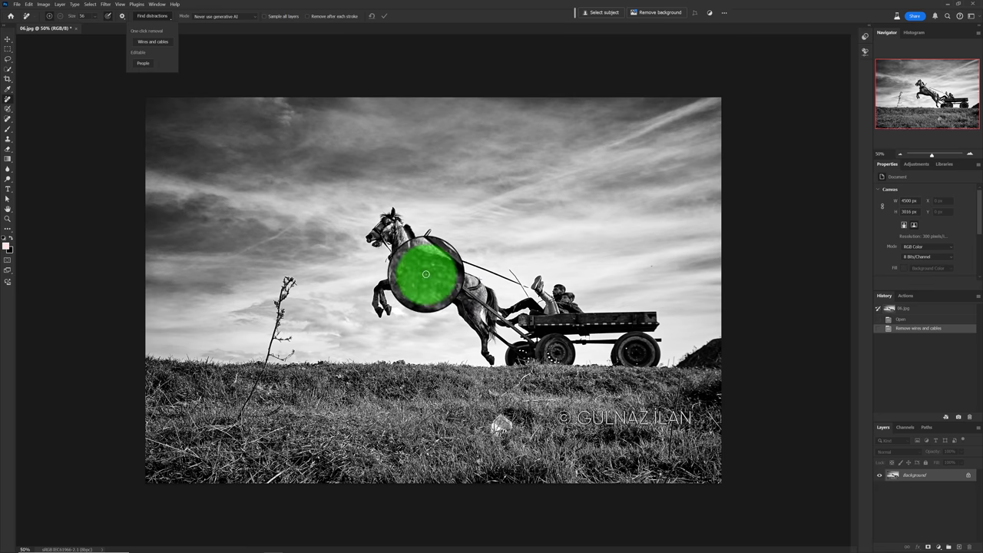
{"action": "left_click", "coordinate": [900, 319]}
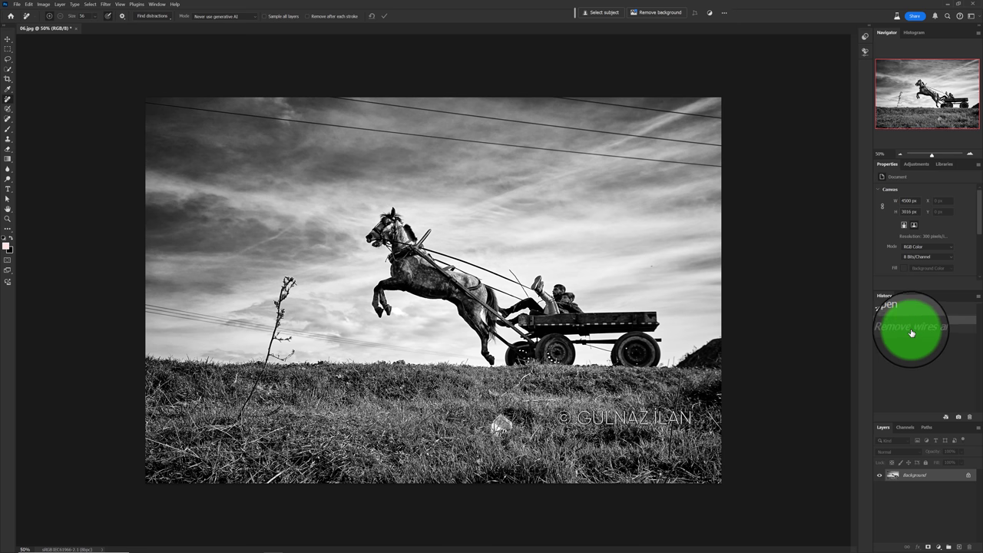
{"action": "left_click", "coordinate": [911, 328]}
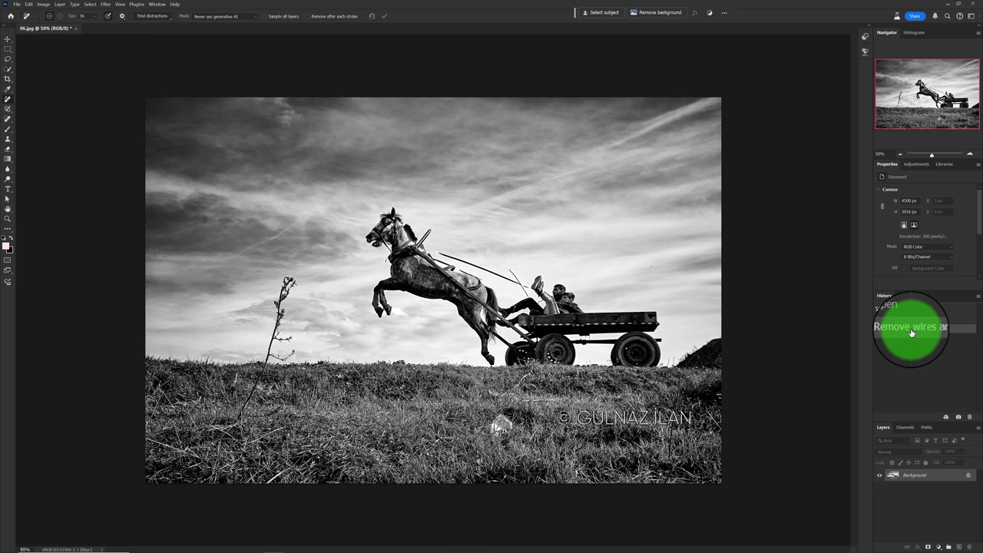
{"action": "left_click", "coordinate": [150, 16]}
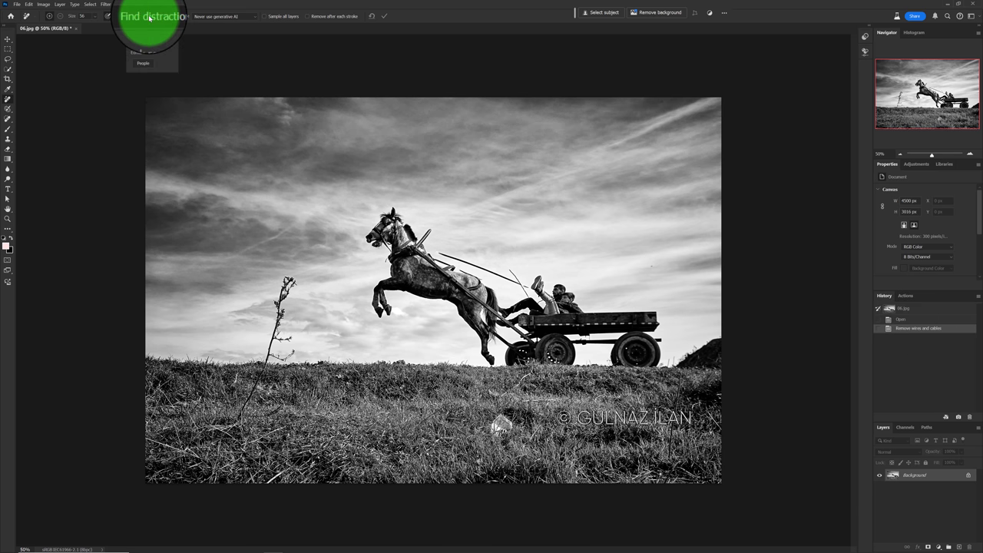